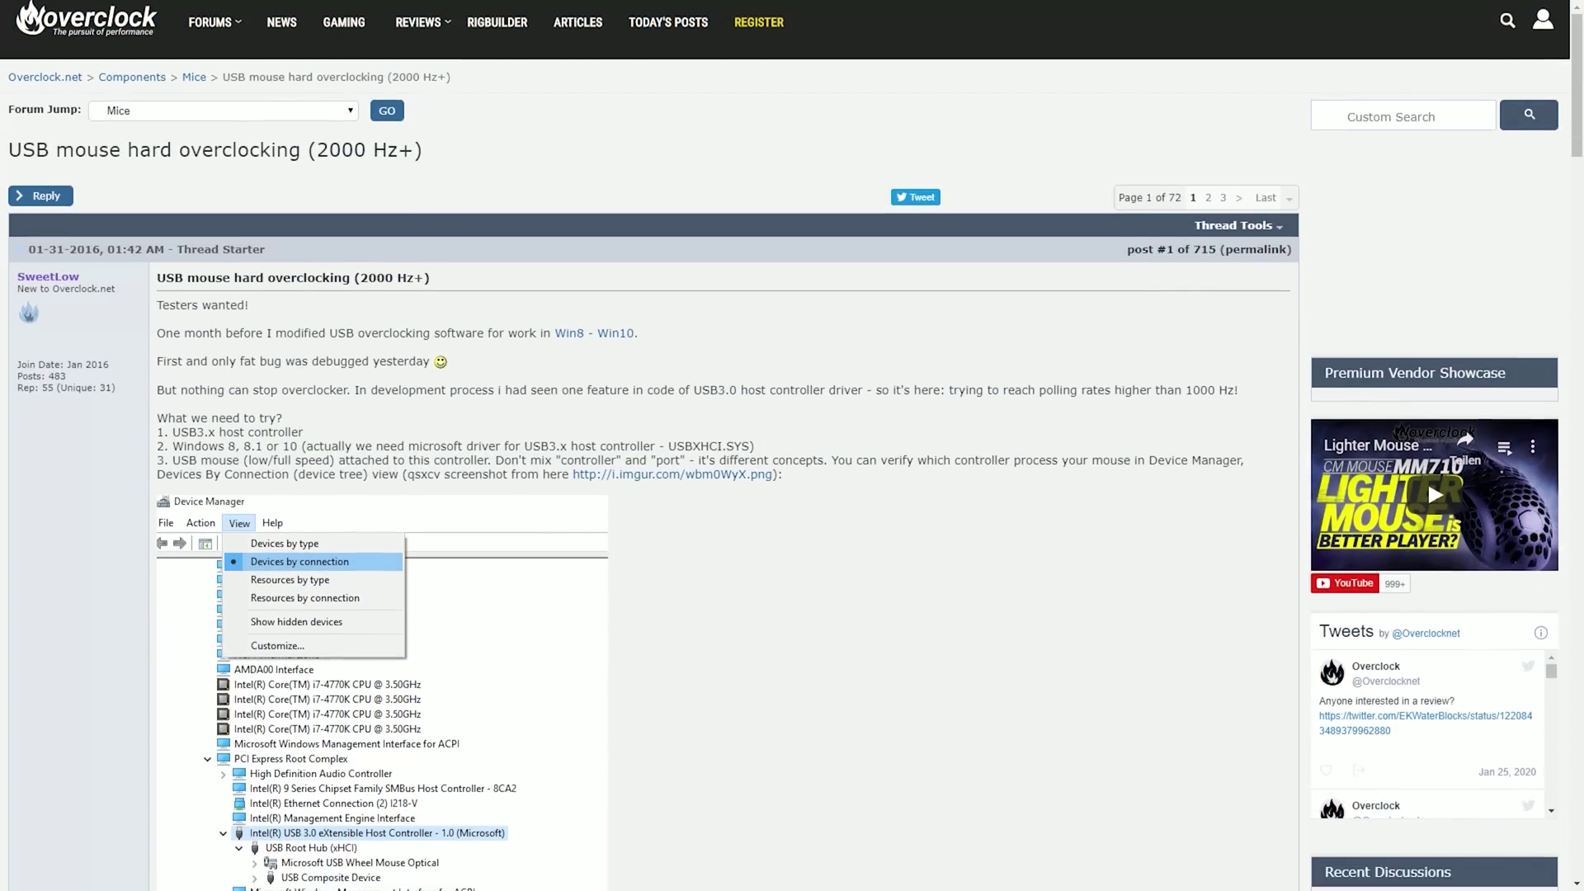
Scroll past the first post to the replies on input-lag gains and 4 kHz CPU load.
{"action": "scroll", "coordinate": [792, 445], "scroll_direction": "down", "scroll_amount": 20}
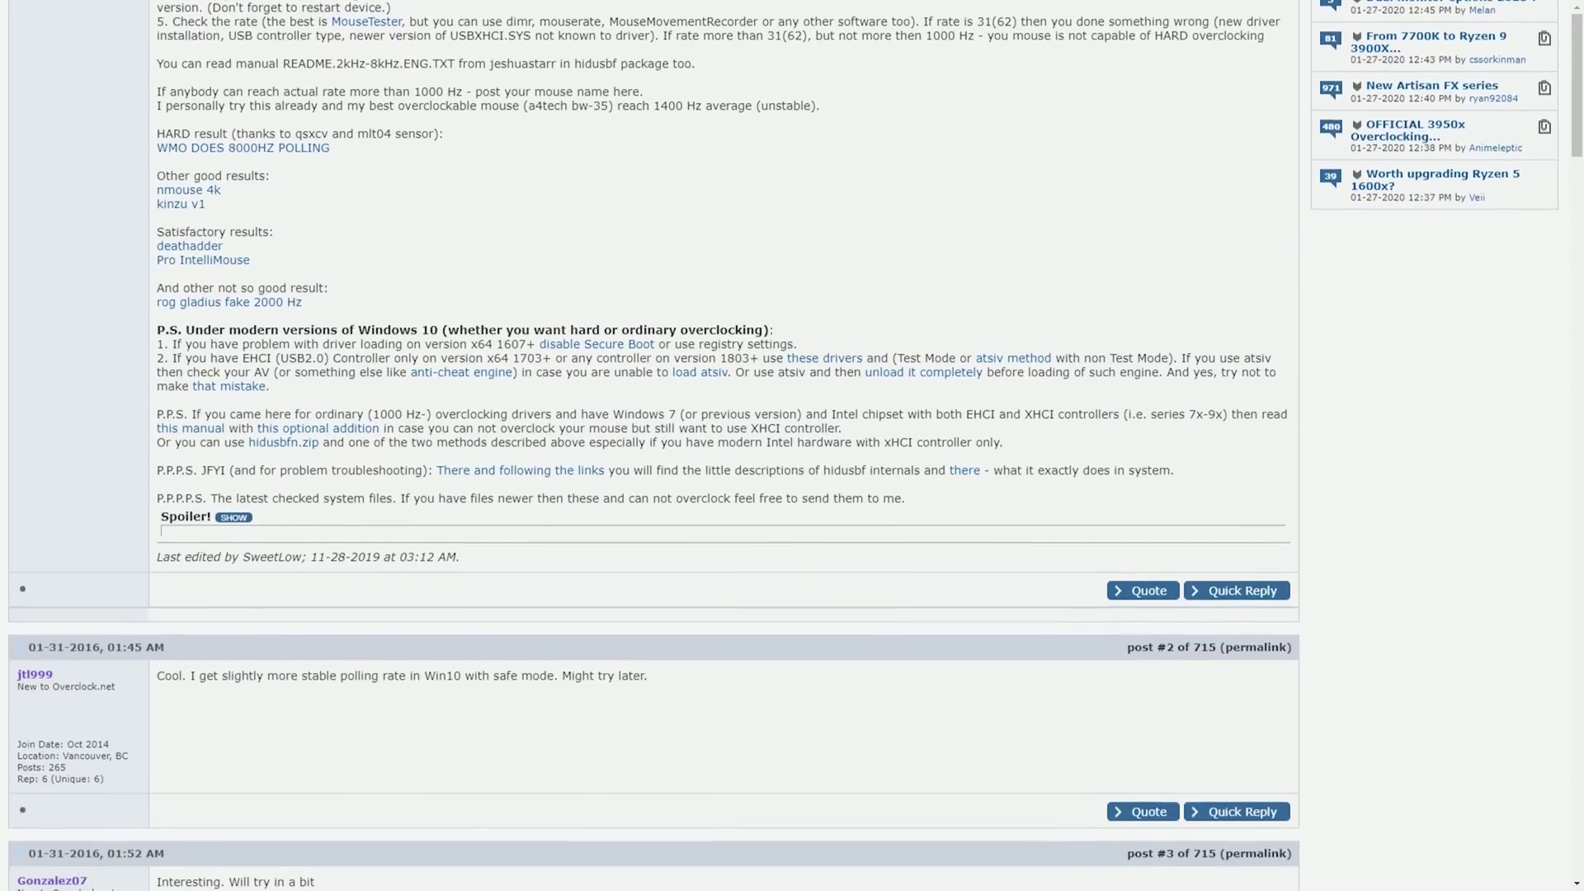
{"action": "scroll", "coordinate": [792, 445], "scroll_direction": "down", "scroll_amount": 15}
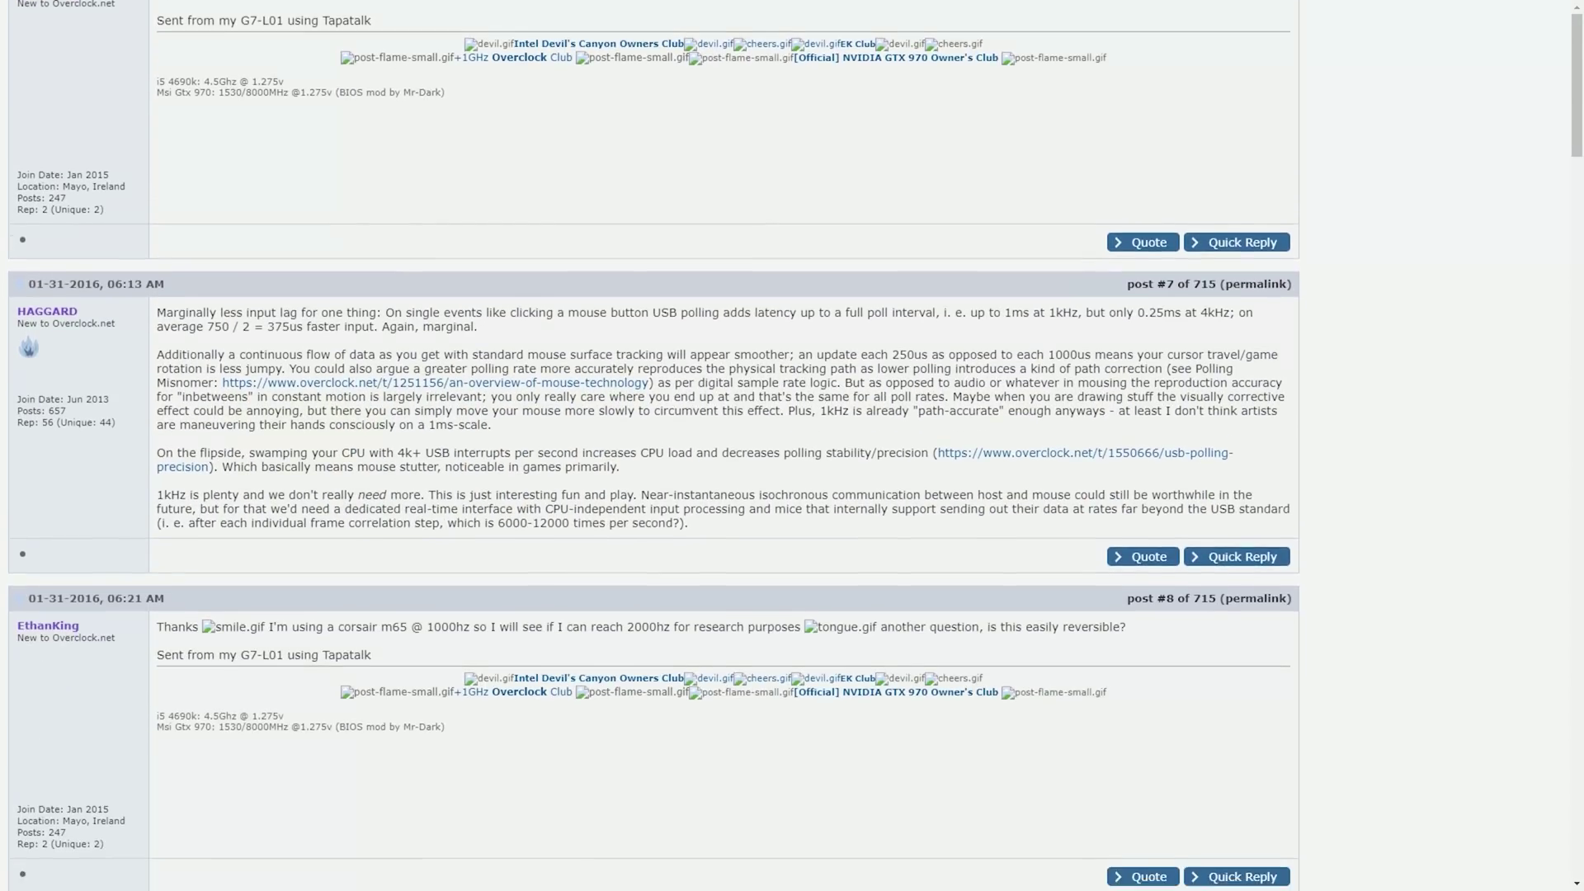
{"action": "scroll", "coordinate": [652, 446], "scroll_direction": "down", "scroll_amount": 3}
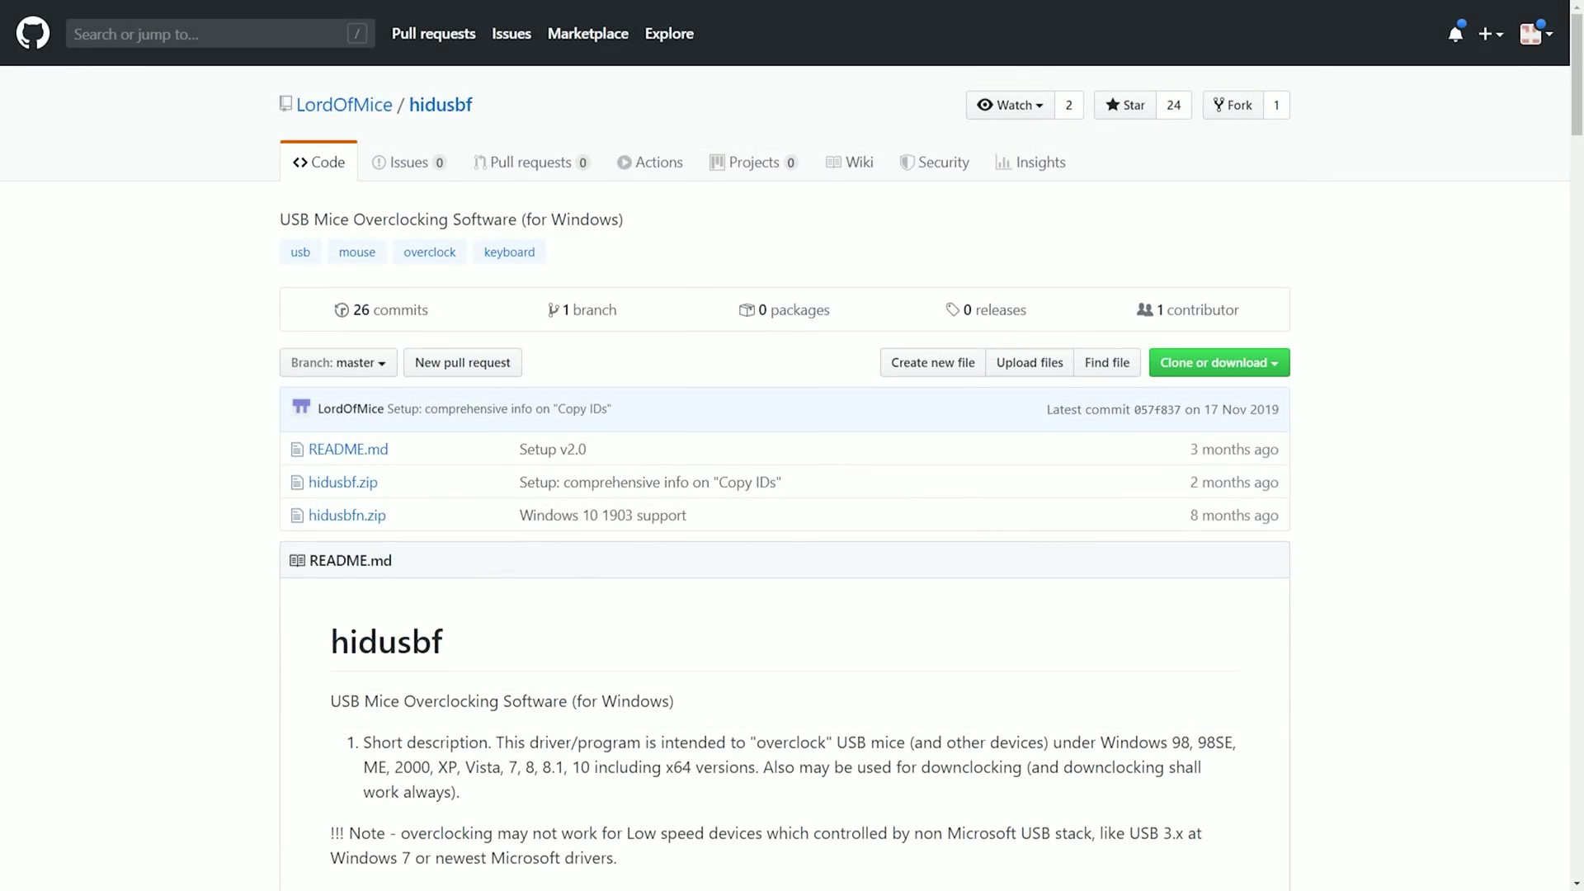
Download the 365 KB hidusbf.zip from the LordOfMice/hidusbf repository's file list.
{"action": "scroll", "coordinate": [792, 445], "scroll_direction": "down", "scroll_amount": 4}
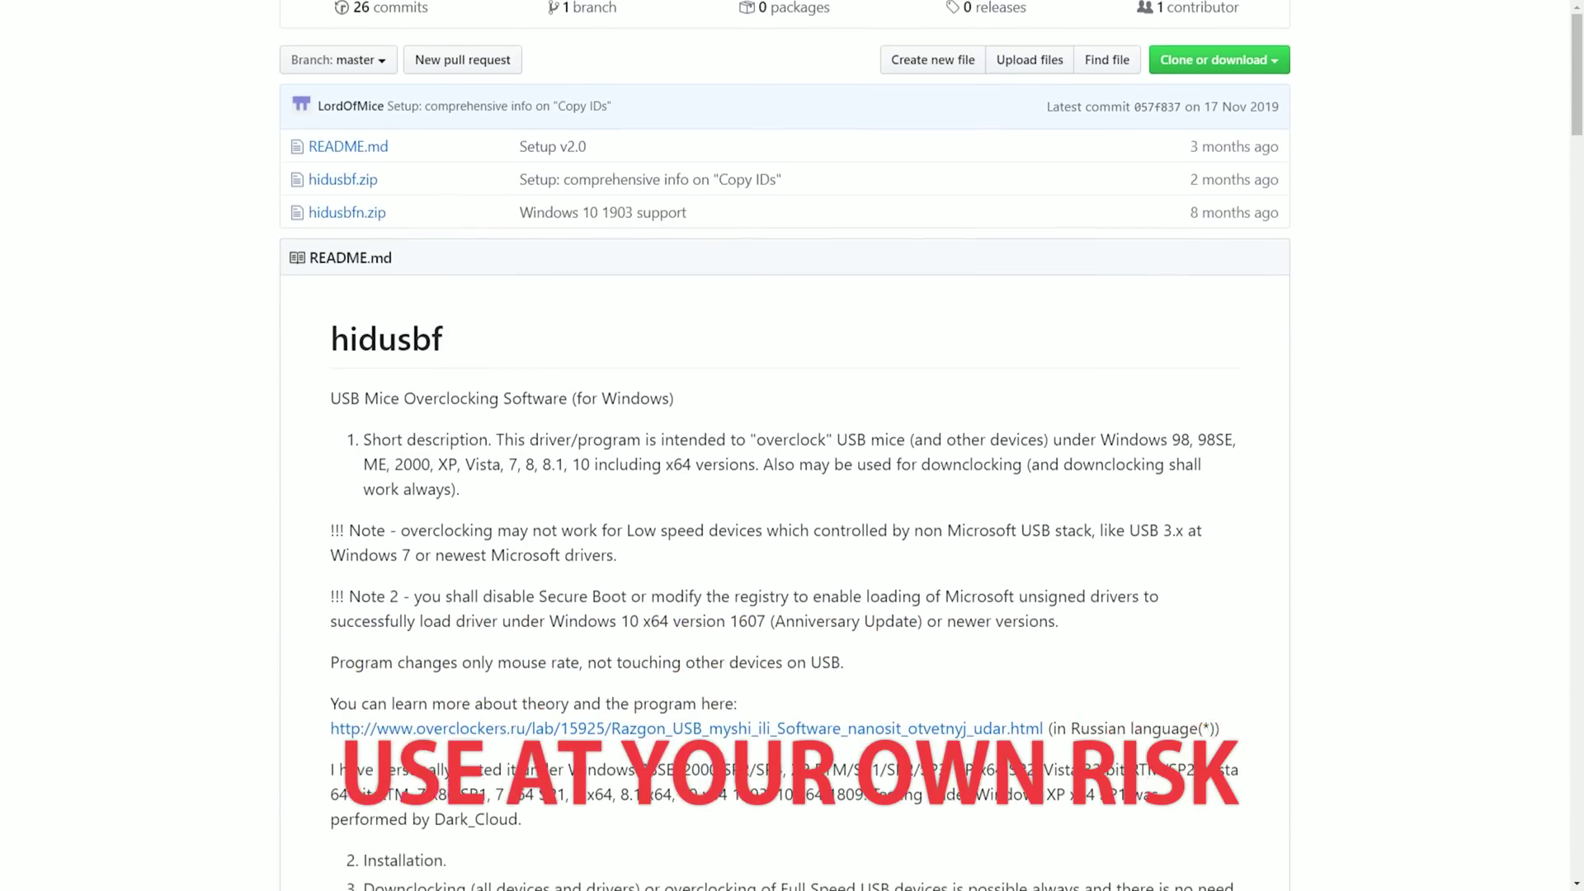
{"action": "scroll", "coordinate": [792, 446], "scroll_direction": "down", "scroll_amount": 9}
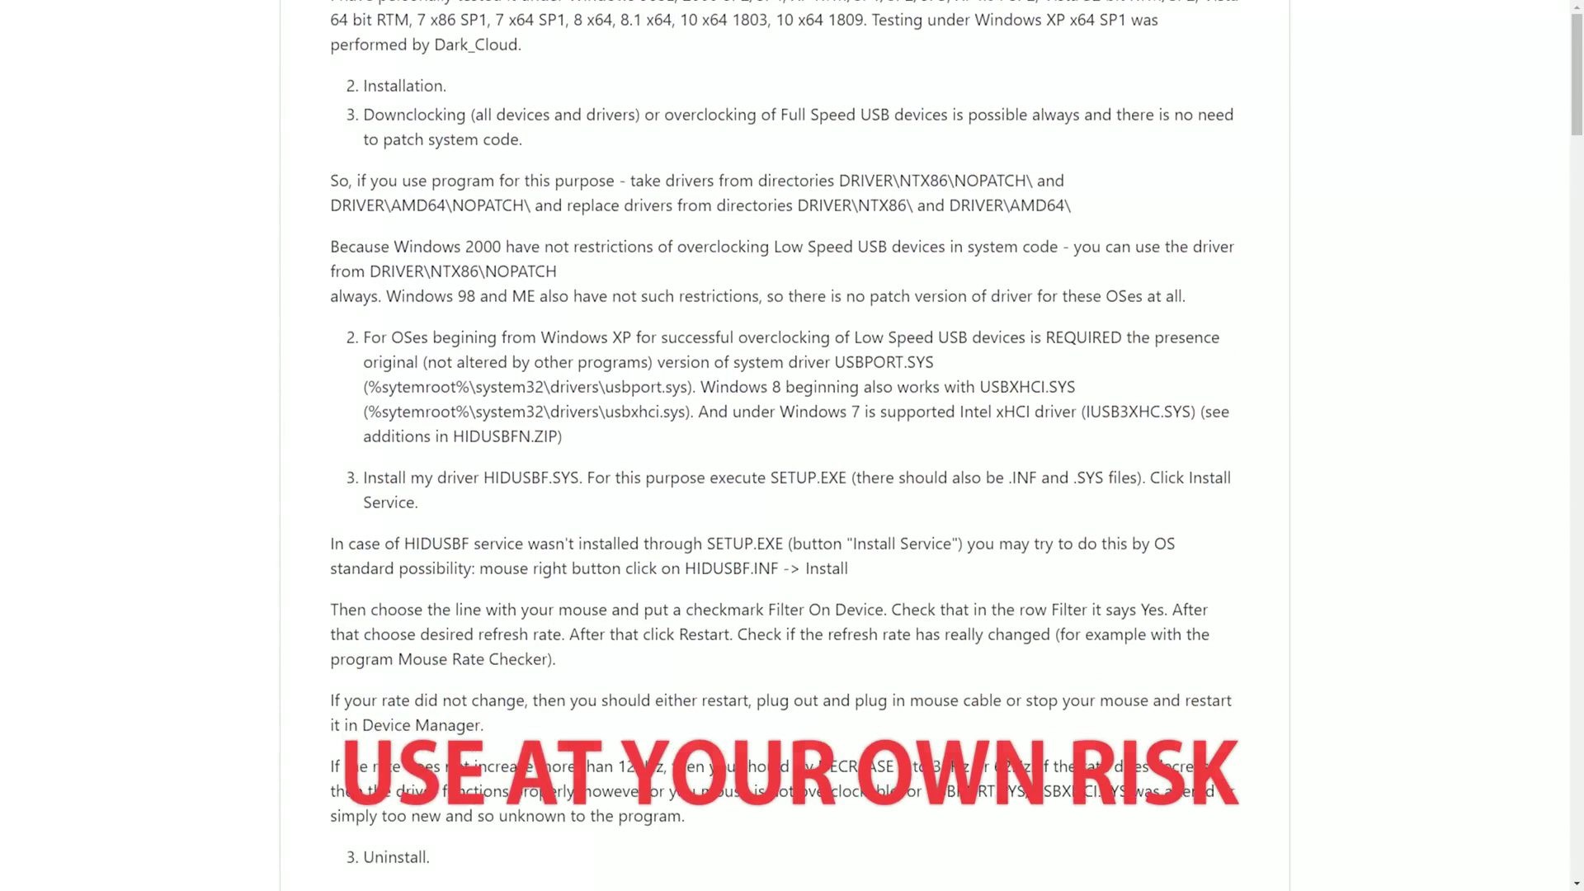
{"action": "scroll", "coordinate": [792, 446], "scroll_direction": "down", "scroll_amount": 7}
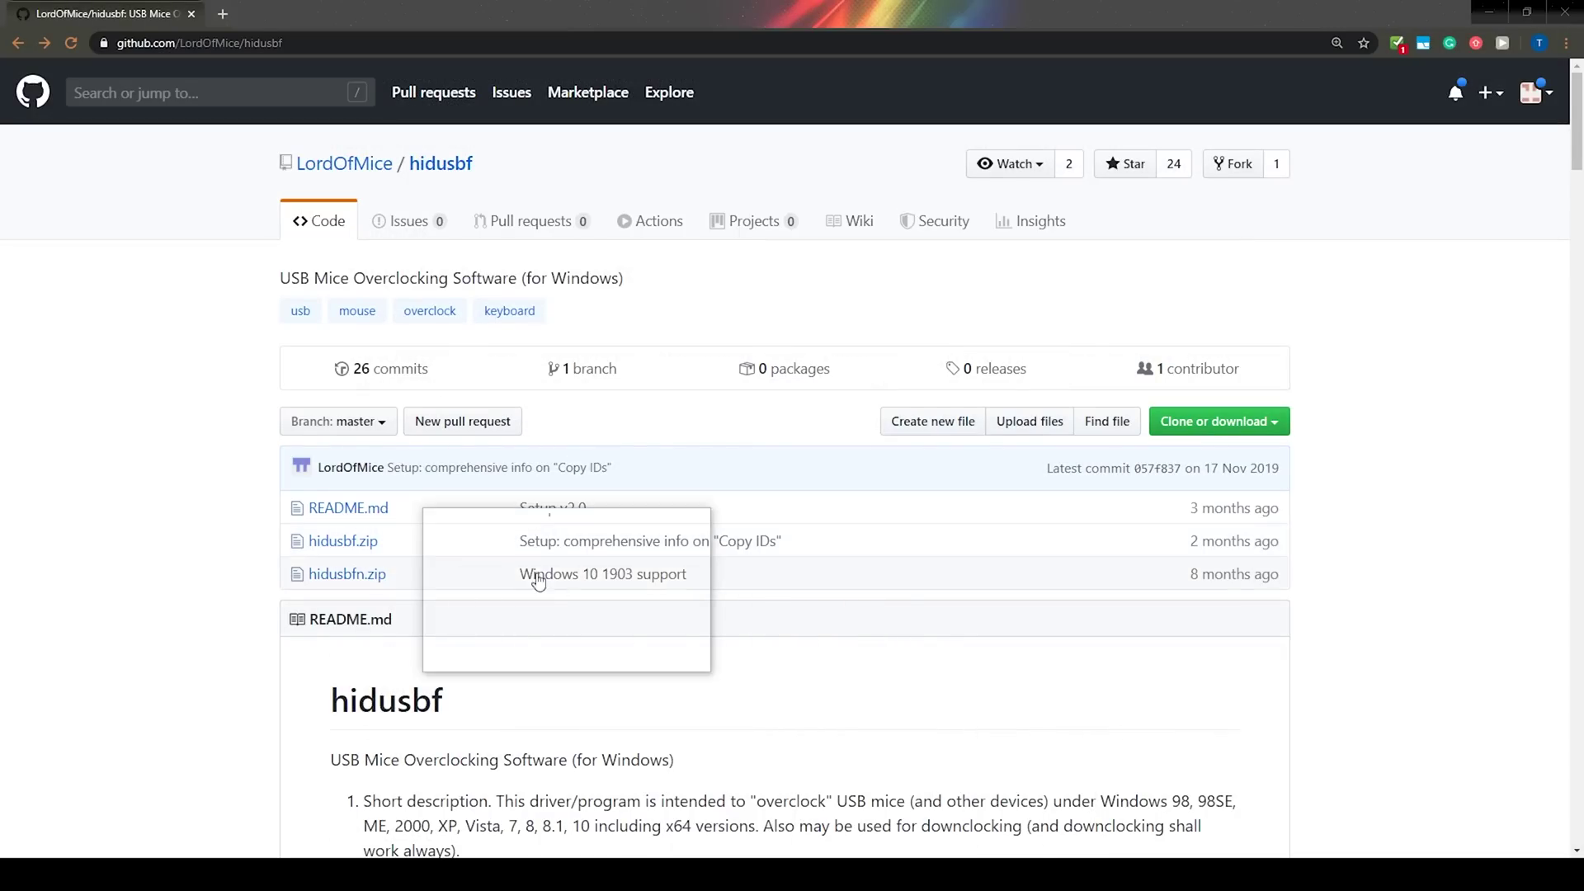
{"action": "left_click", "coordinate": [326, 541]}
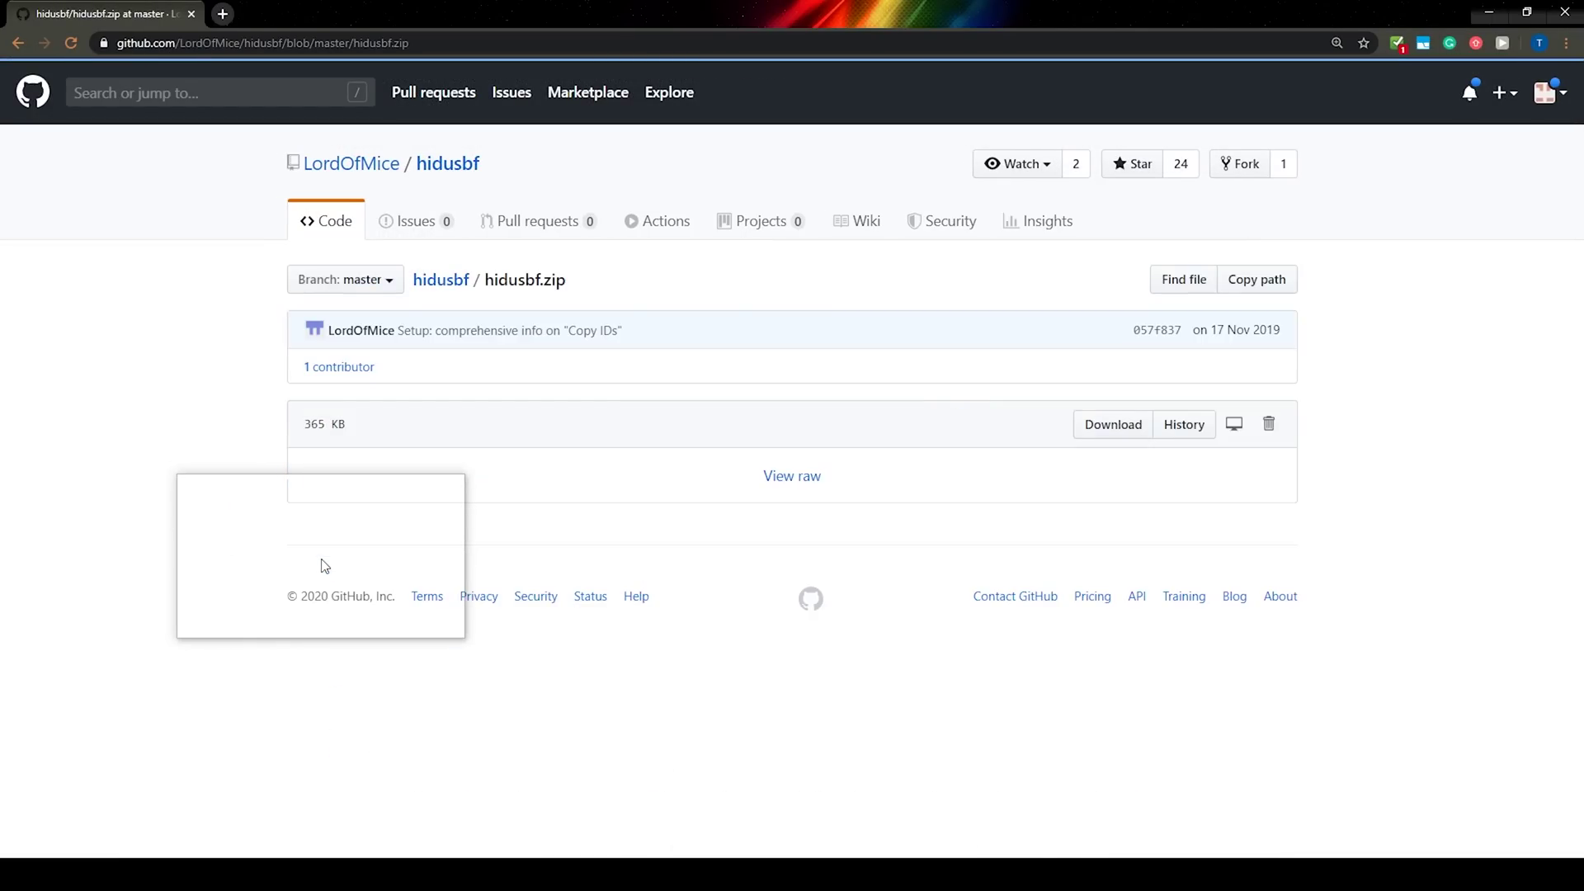
{"action": "left_click", "coordinate": [1110, 431]}
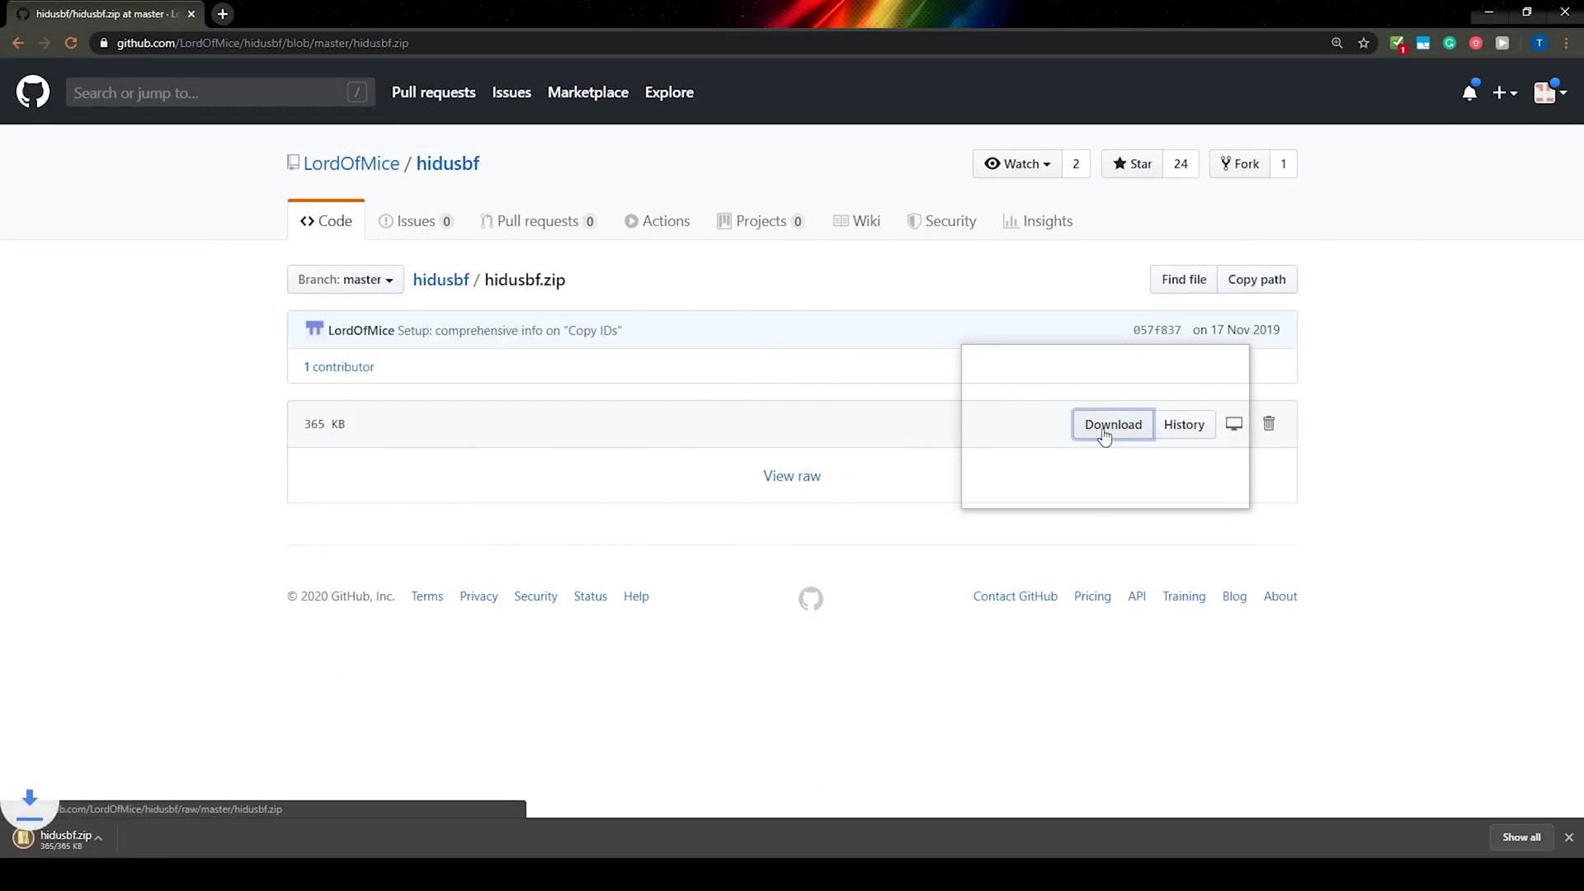
Extract the downloaded hidusbf.zip into F:\hidusbf and run DRIVER\Setup.exe.
{"action": "left_click", "coordinate": [88, 839]}
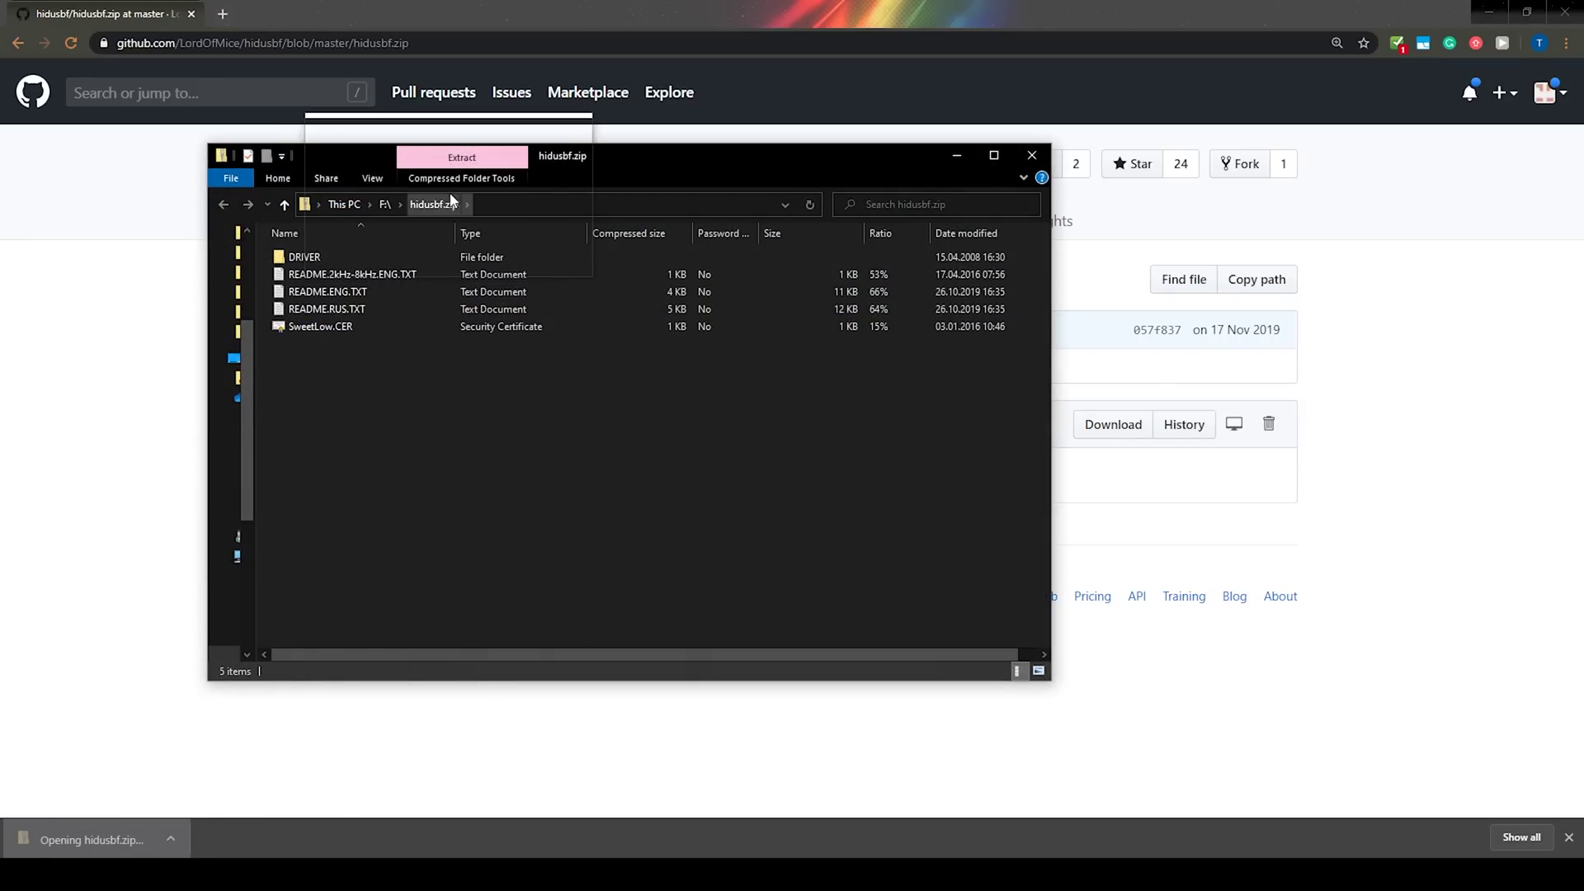
{"action": "left_click", "coordinate": [454, 181]}
{"action": "left_click", "coordinate": [690, 230]}
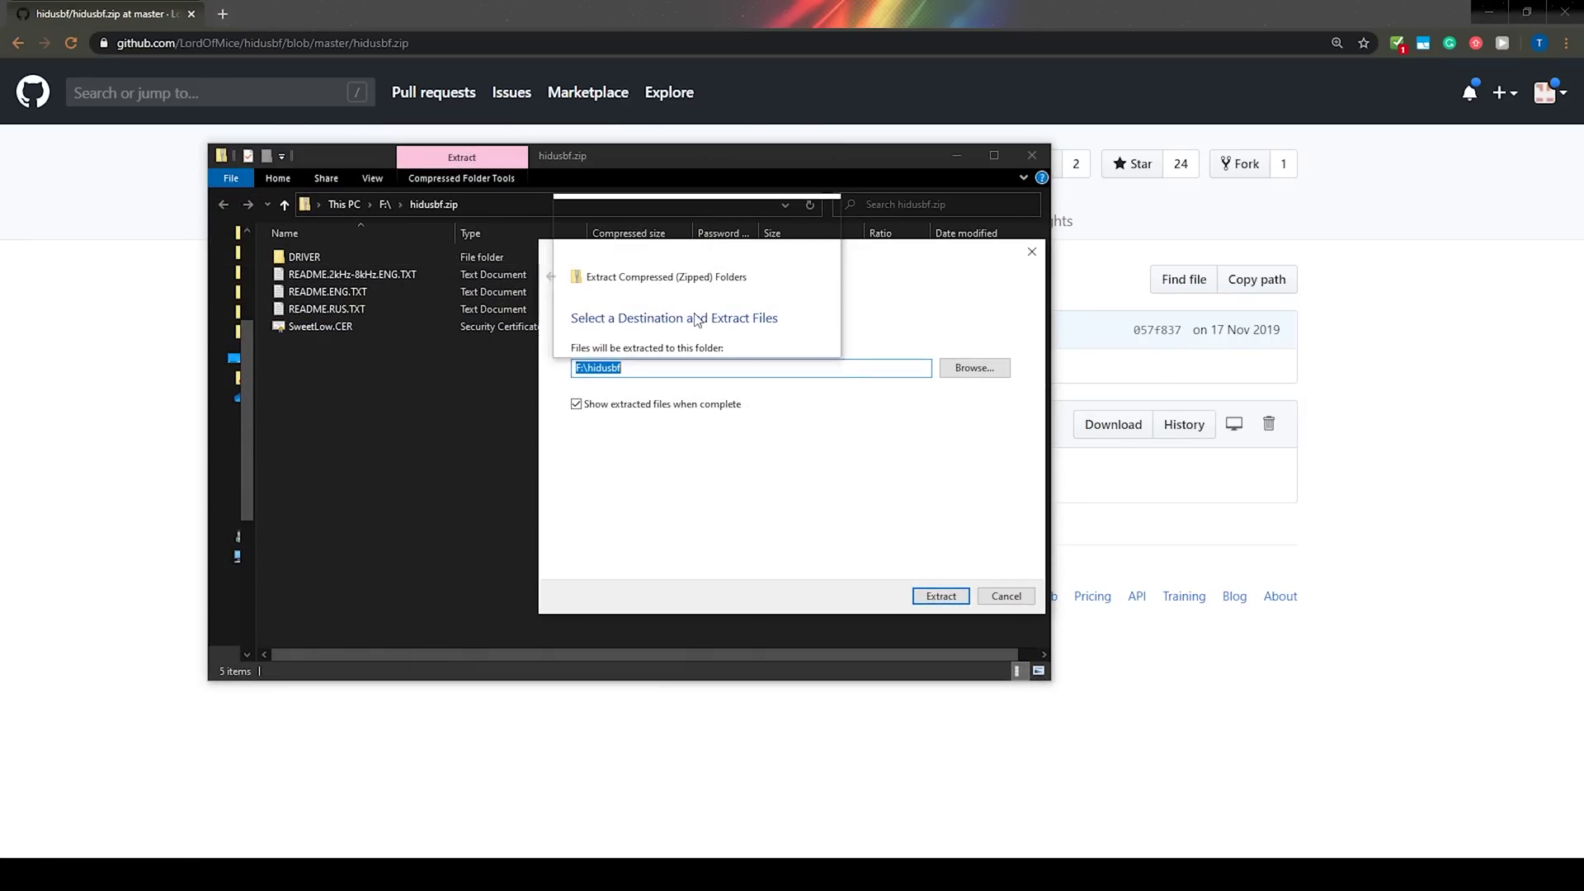
{"action": "left_click", "coordinate": [940, 596]}
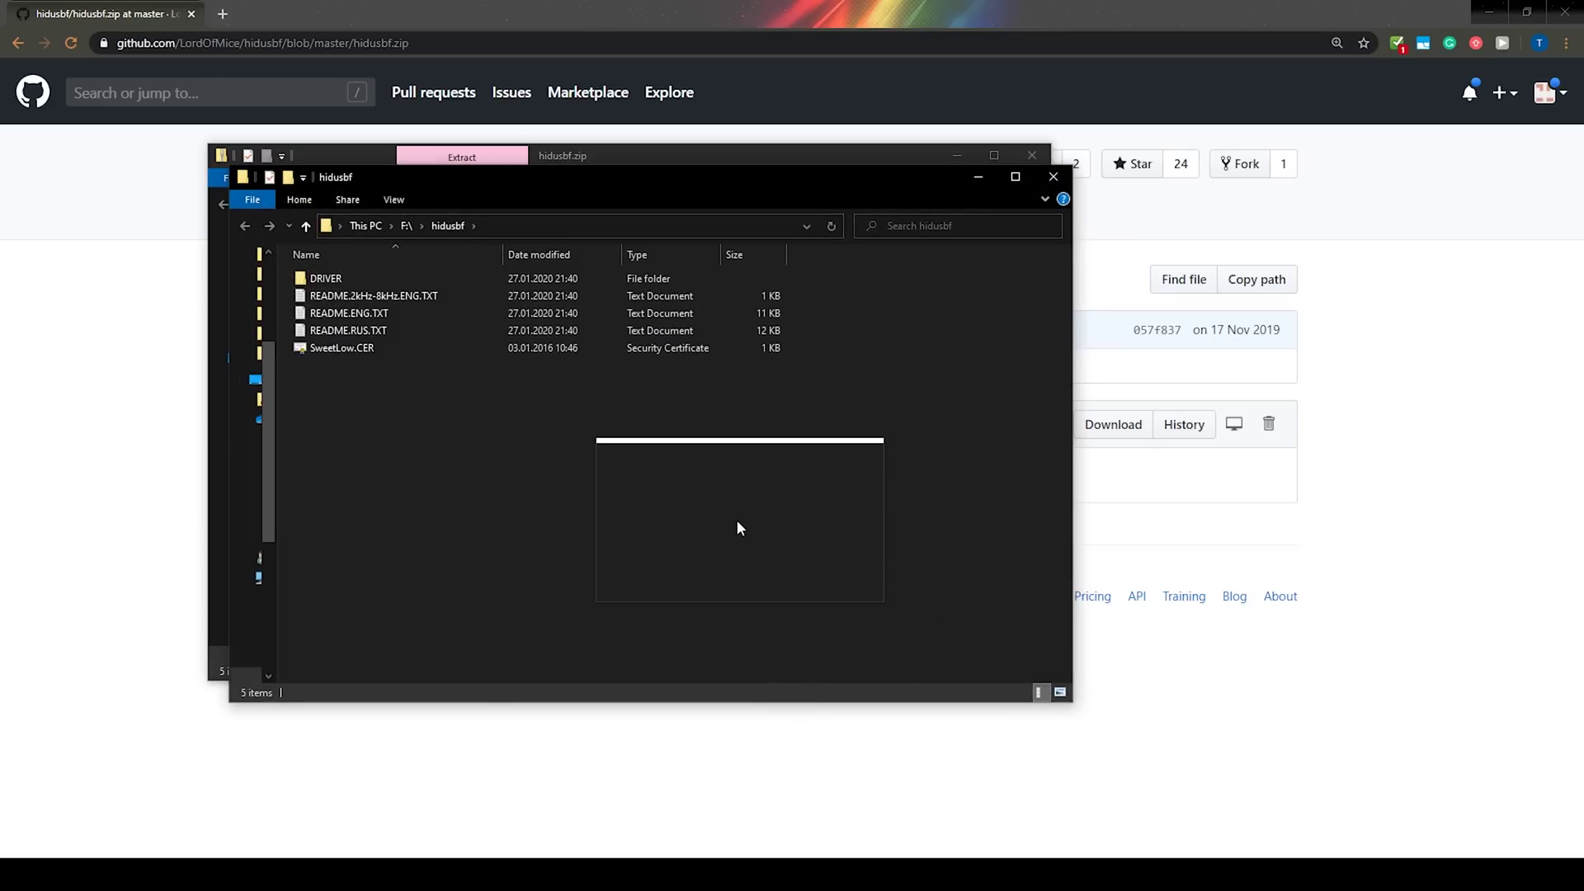
{"action": "double_click", "coordinate": [334, 278]}
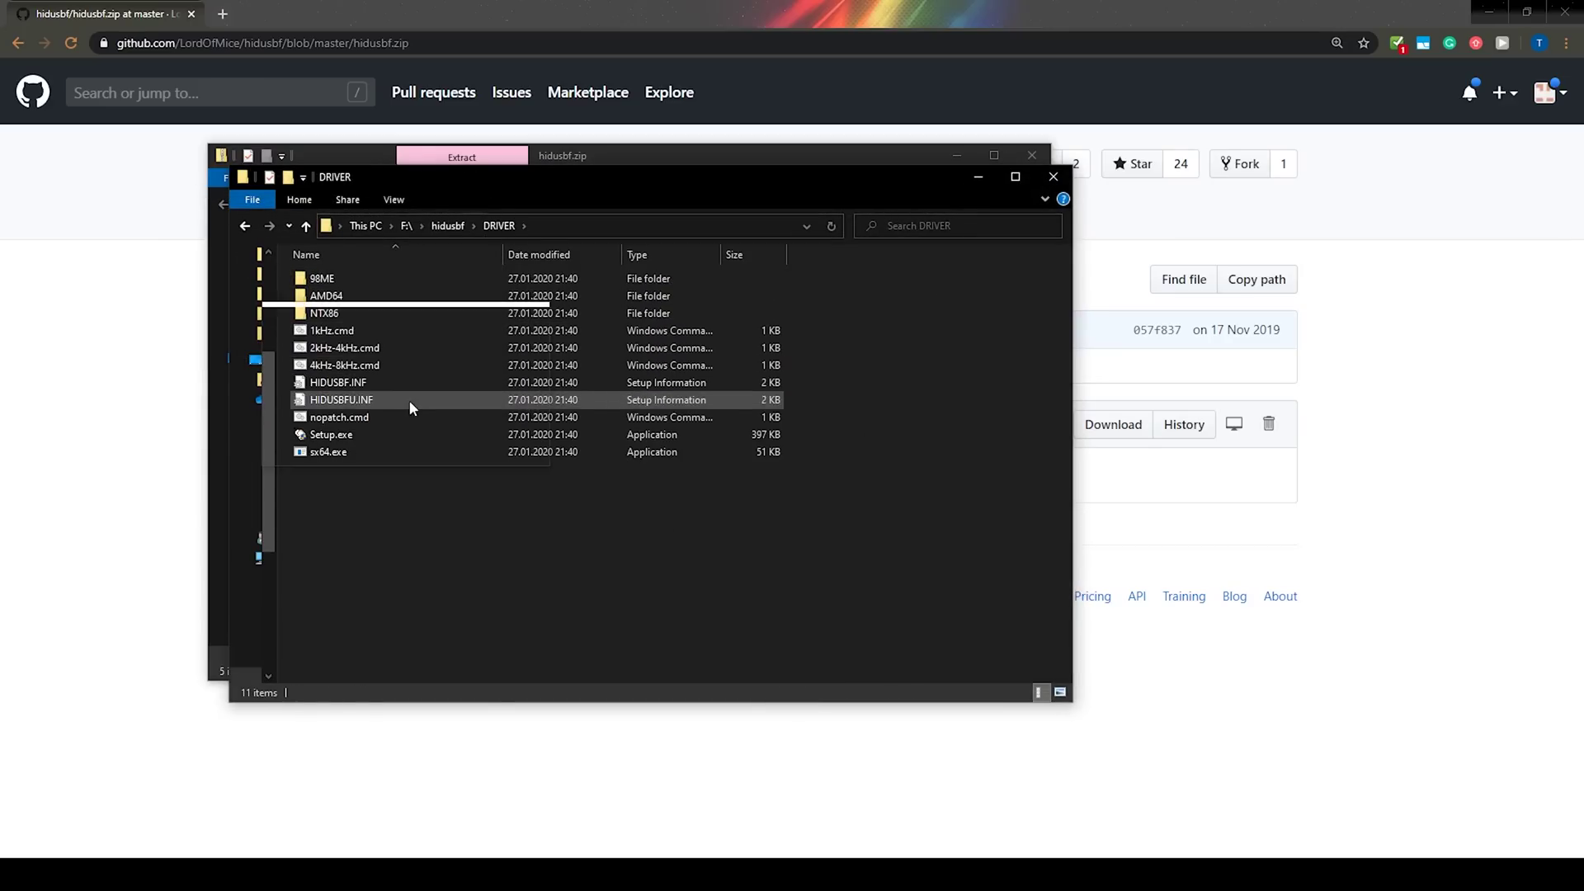
{"action": "left_click", "coordinate": [333, 436]}
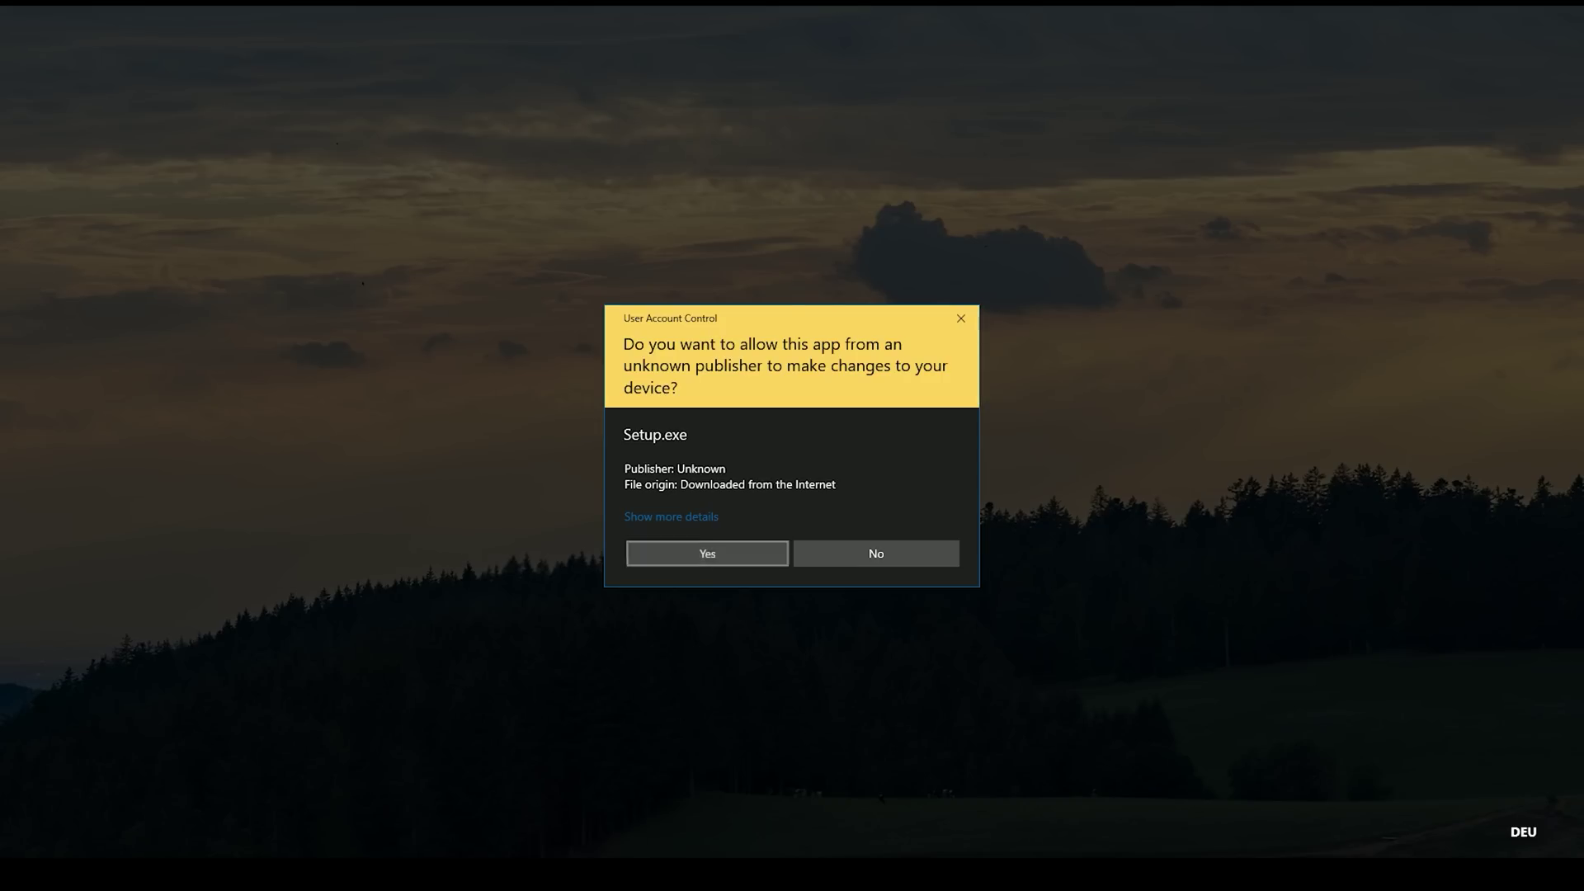
Approve the UAC prompt and set the device filter to show All USB devices.
{"action": "left_click", "coordinate": [719, 554]}
{"action": "left_click_drag", "start_coordinate": [686, 514], "coordinate": [649, 464]}
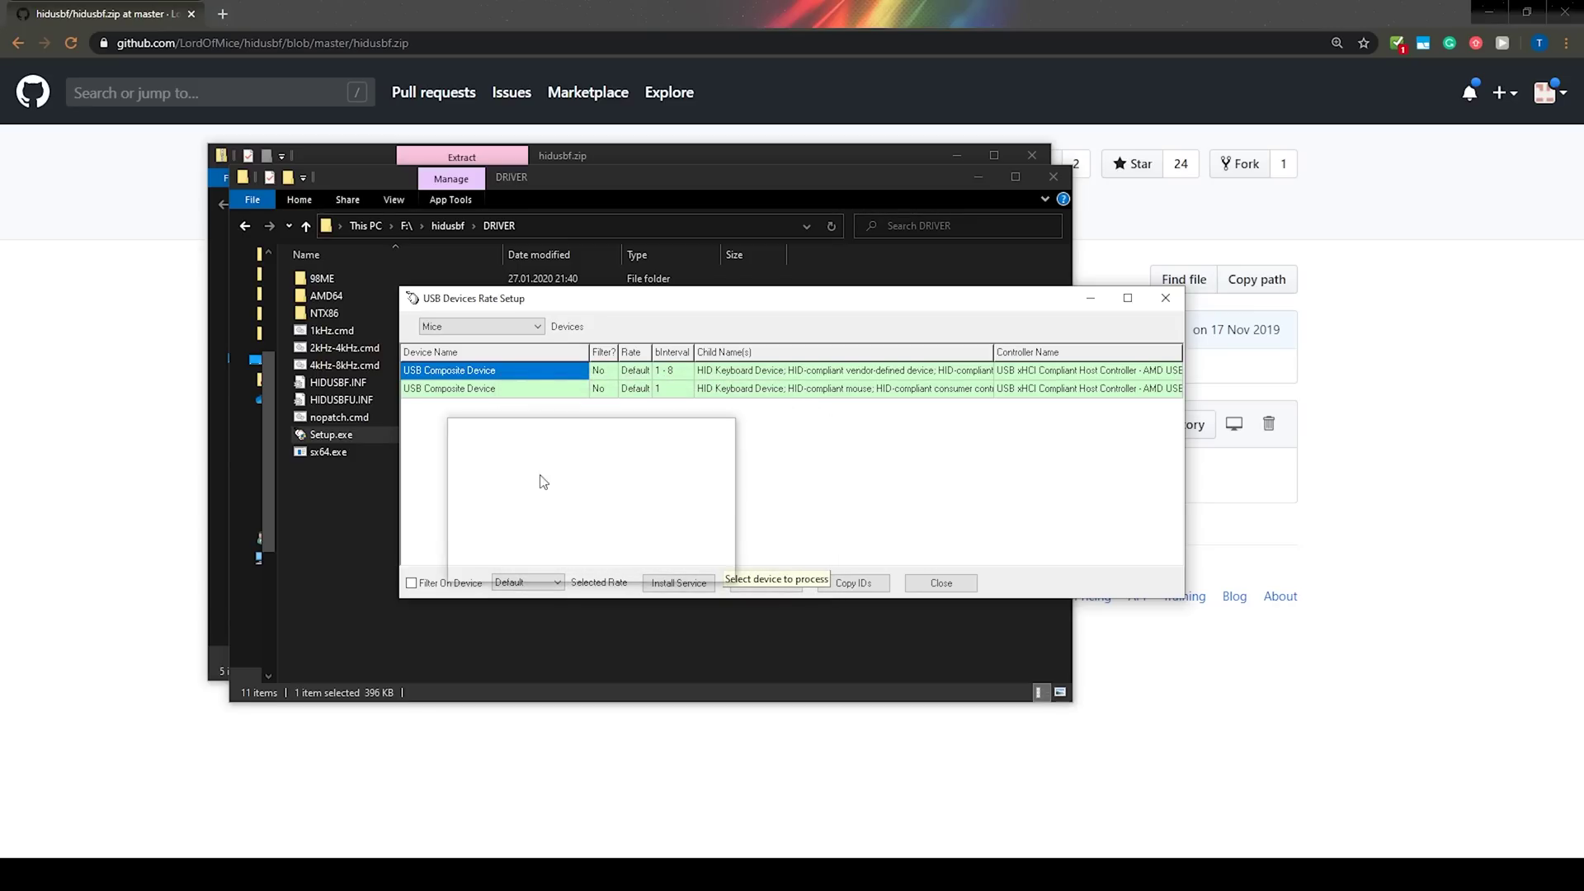
{"action": "left_click", "coordinate": [485, 327]}
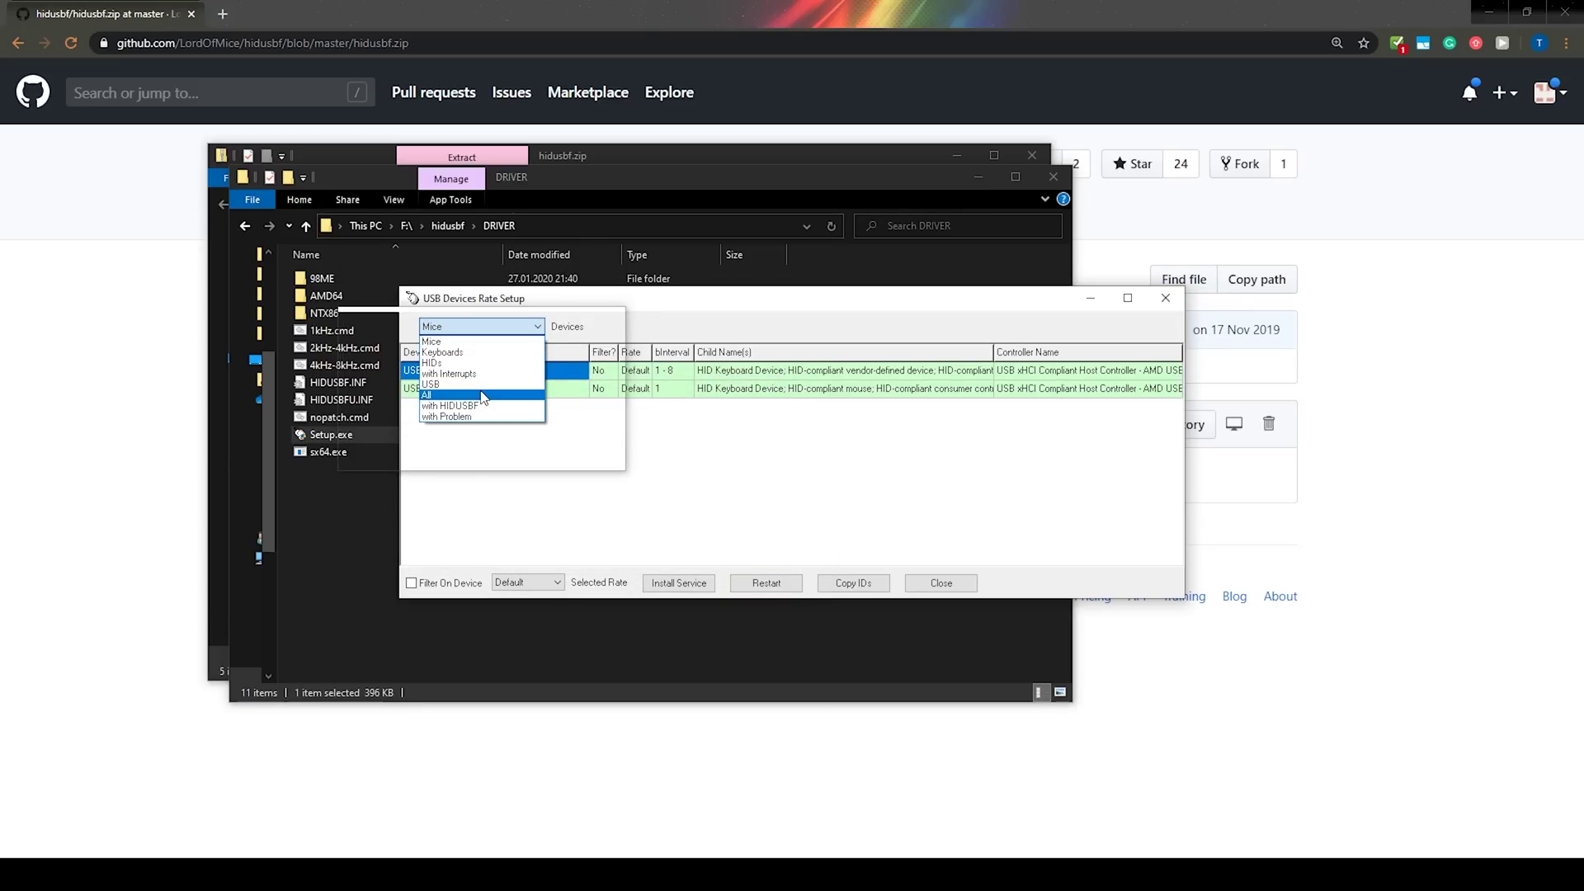
{"action": "left_click", "coordinate": [484, 396]}
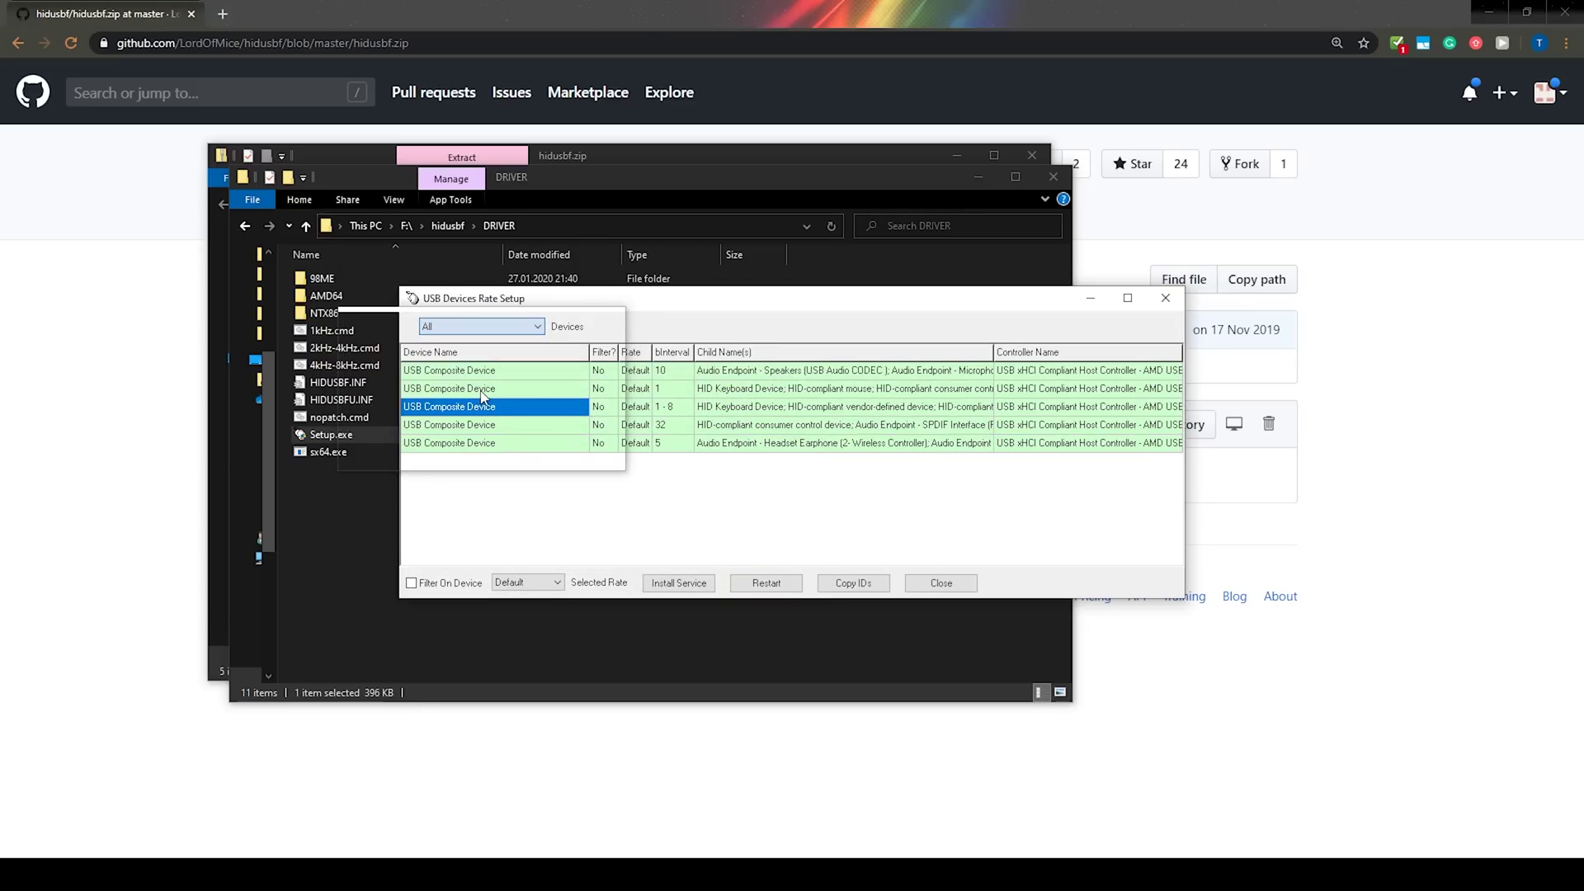
Select the Wireless Controller row (bInterval 5) and widen the Child Name(s) column.
{"action": "left_click", "coordinate": [664, 443]}
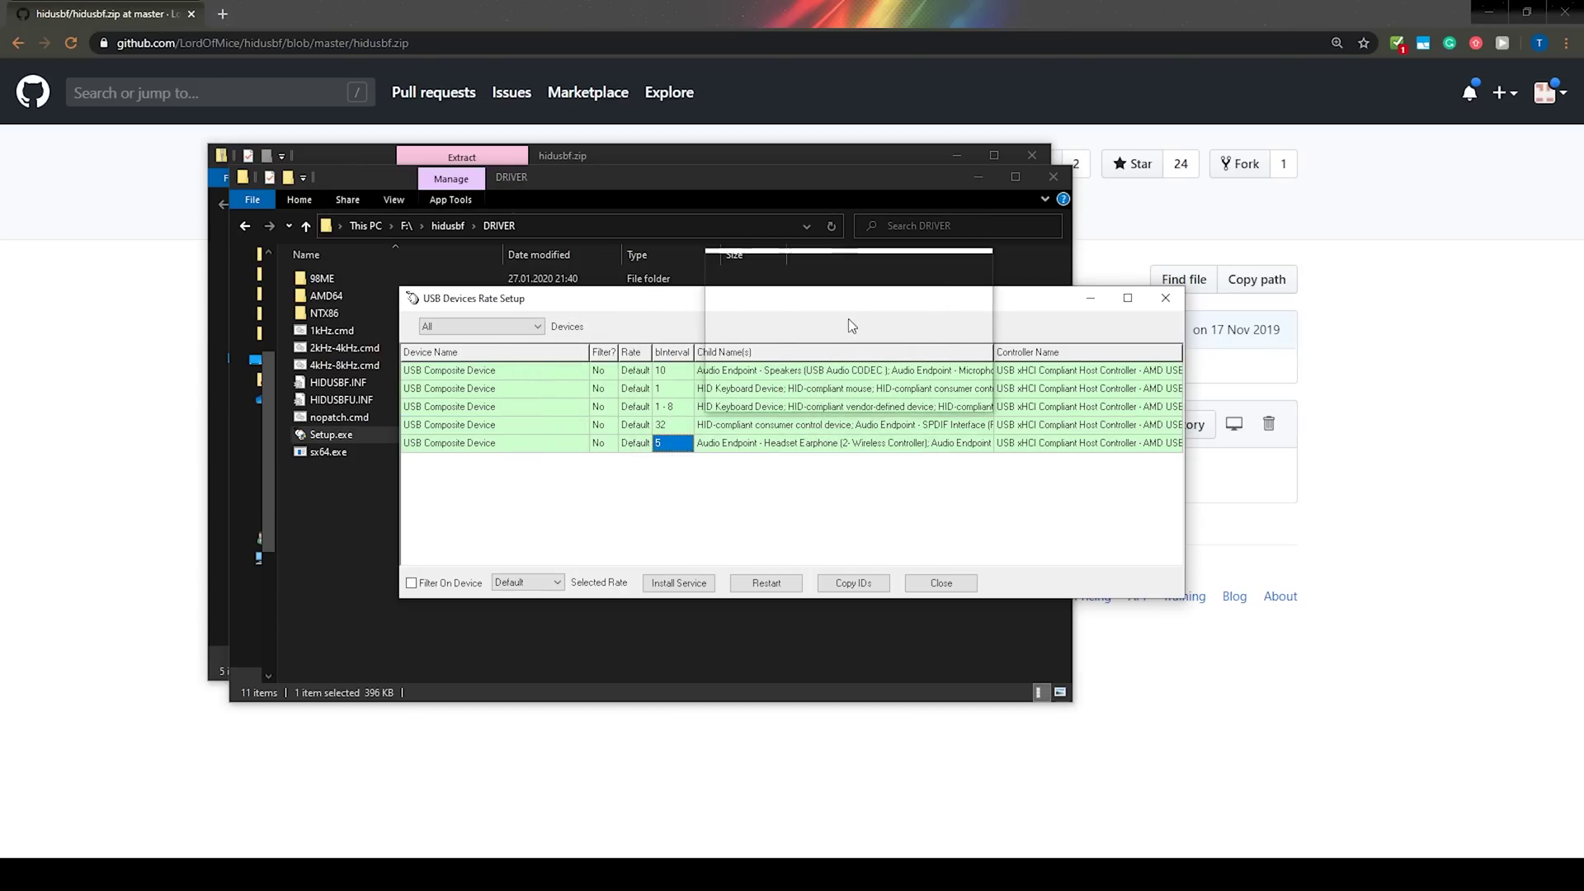
{"action": "left_click_drag", "start_coordinate": [833, 305], "coordinate": [617, 269]}
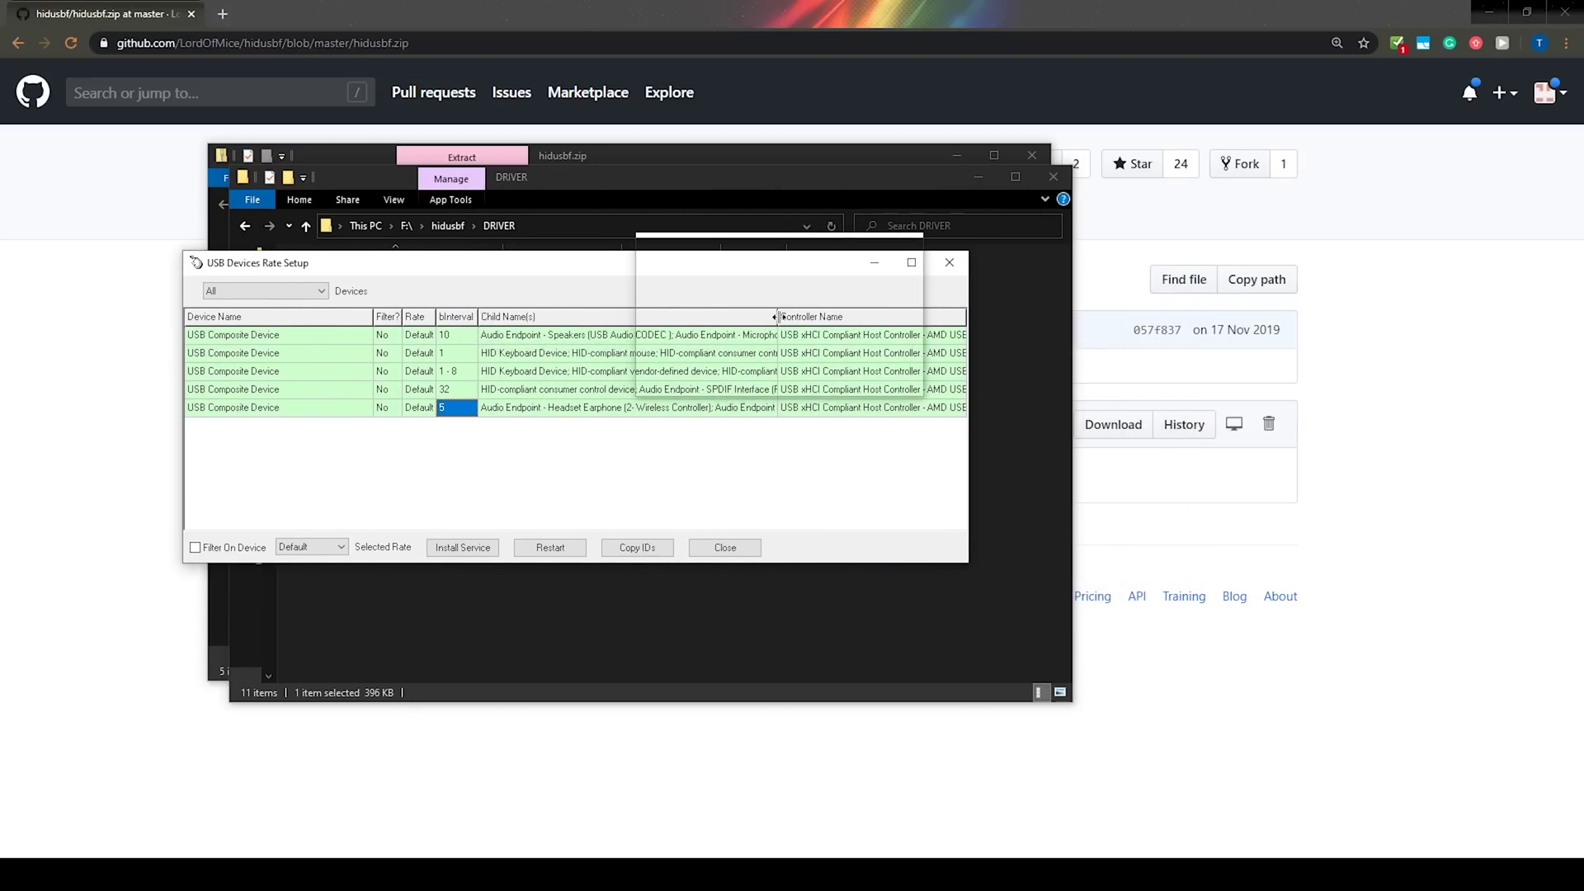
{"action": "left_click_drag", "start_coordinate": [957, 319], "coordinate": [1171, 367]}
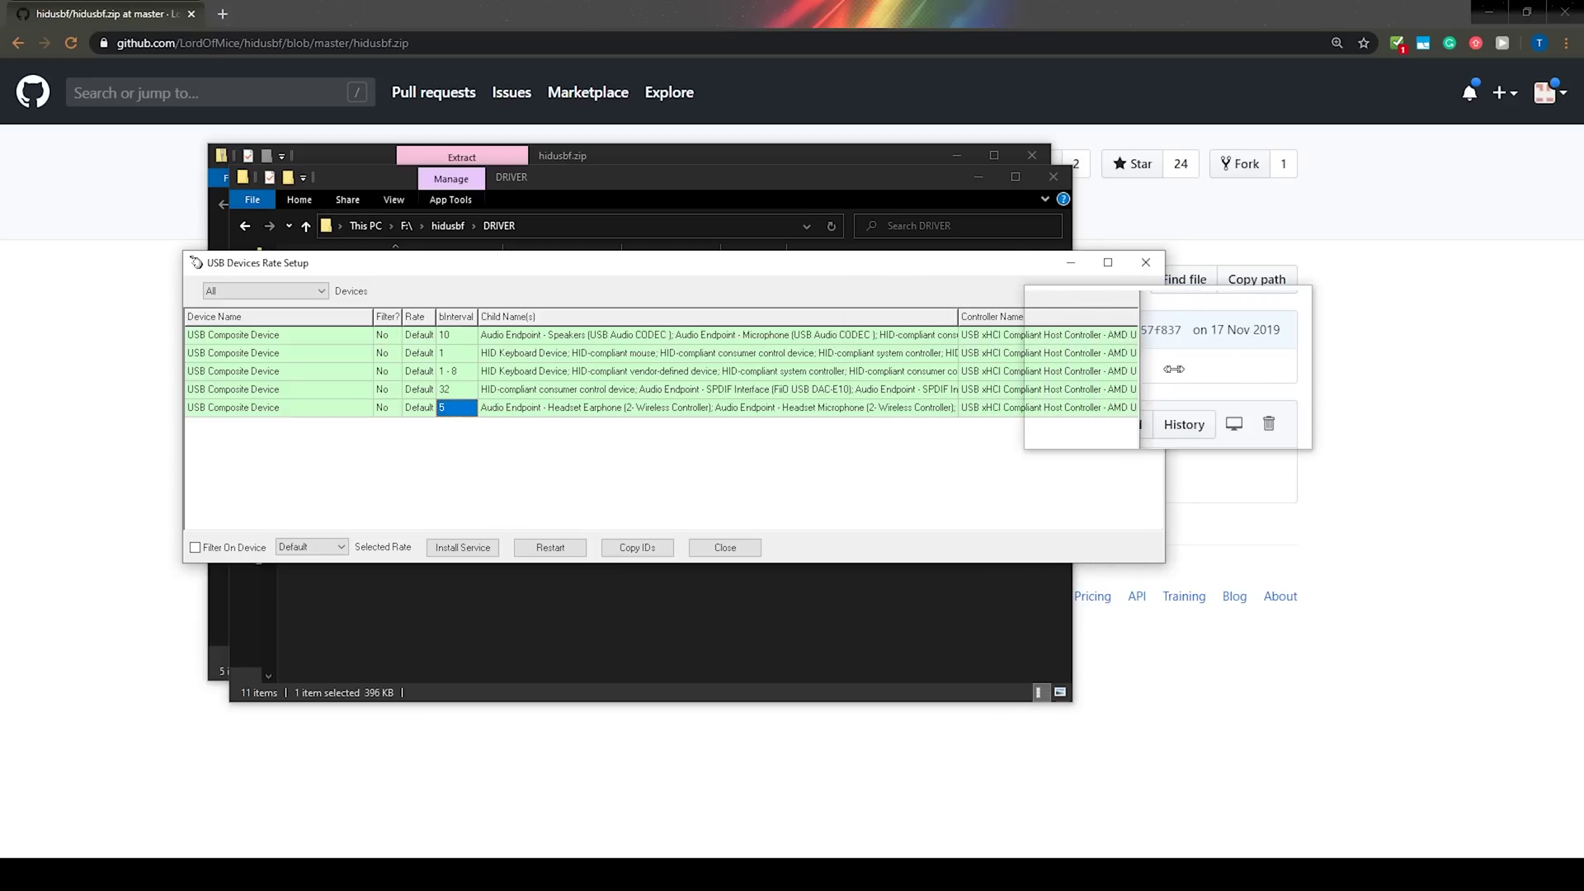
{"action": "left_click_drag", "start_coordinate": [955, 323], "coordinate": [1096, 324]}
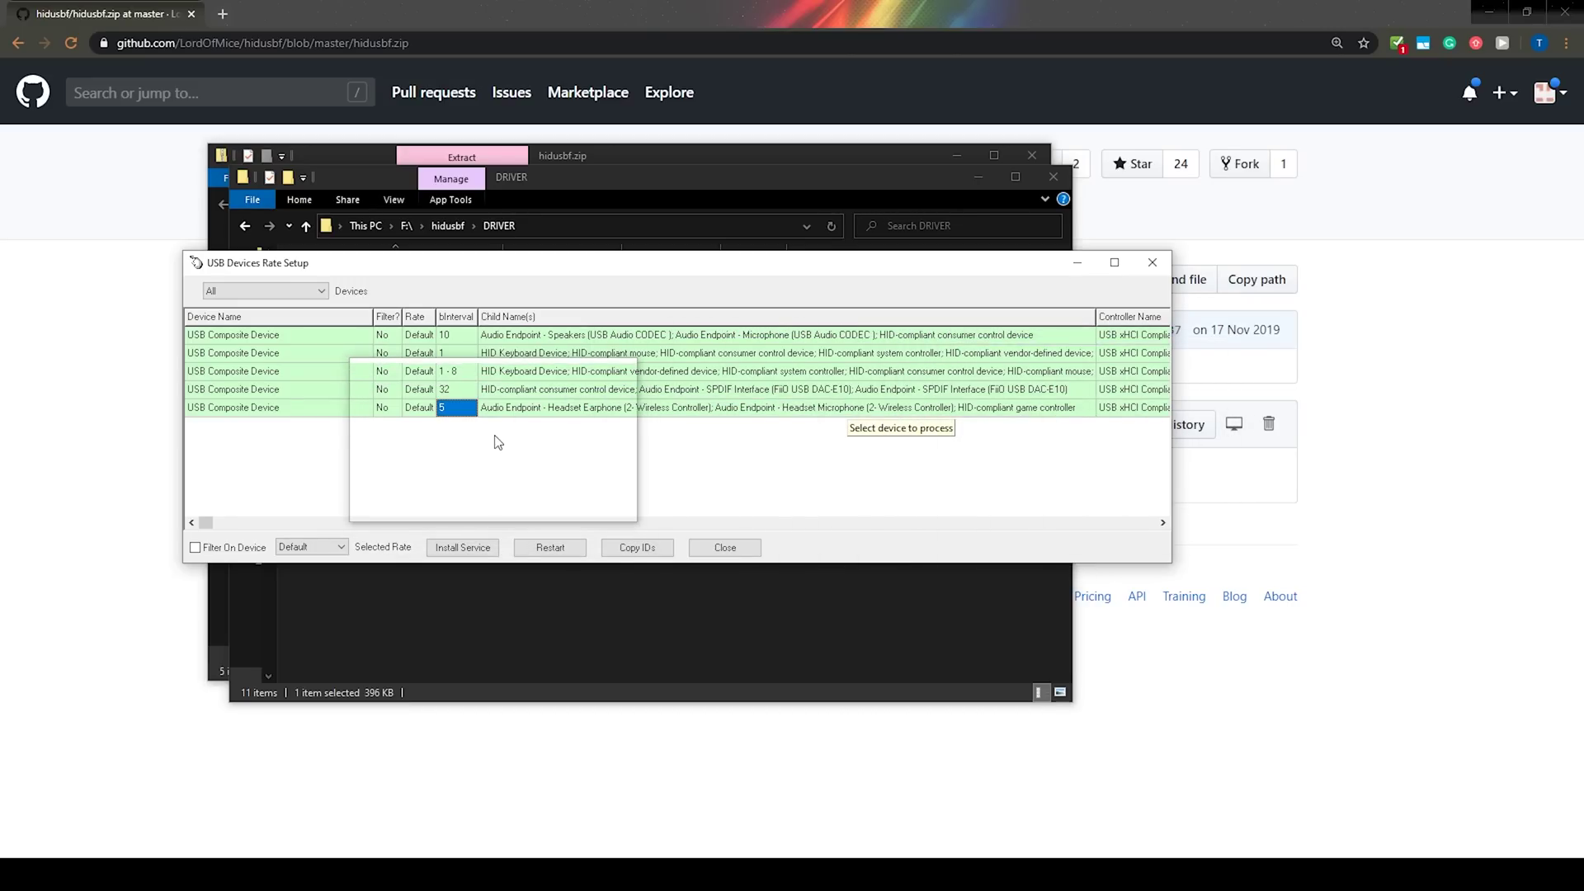
Close the rate setup window and exit DS4Windows from its hidden tray icon.
{"action": "left_click", "coordinate": [726, 547]}
{"action": "left_click", "coordinate": [1456, 875]}
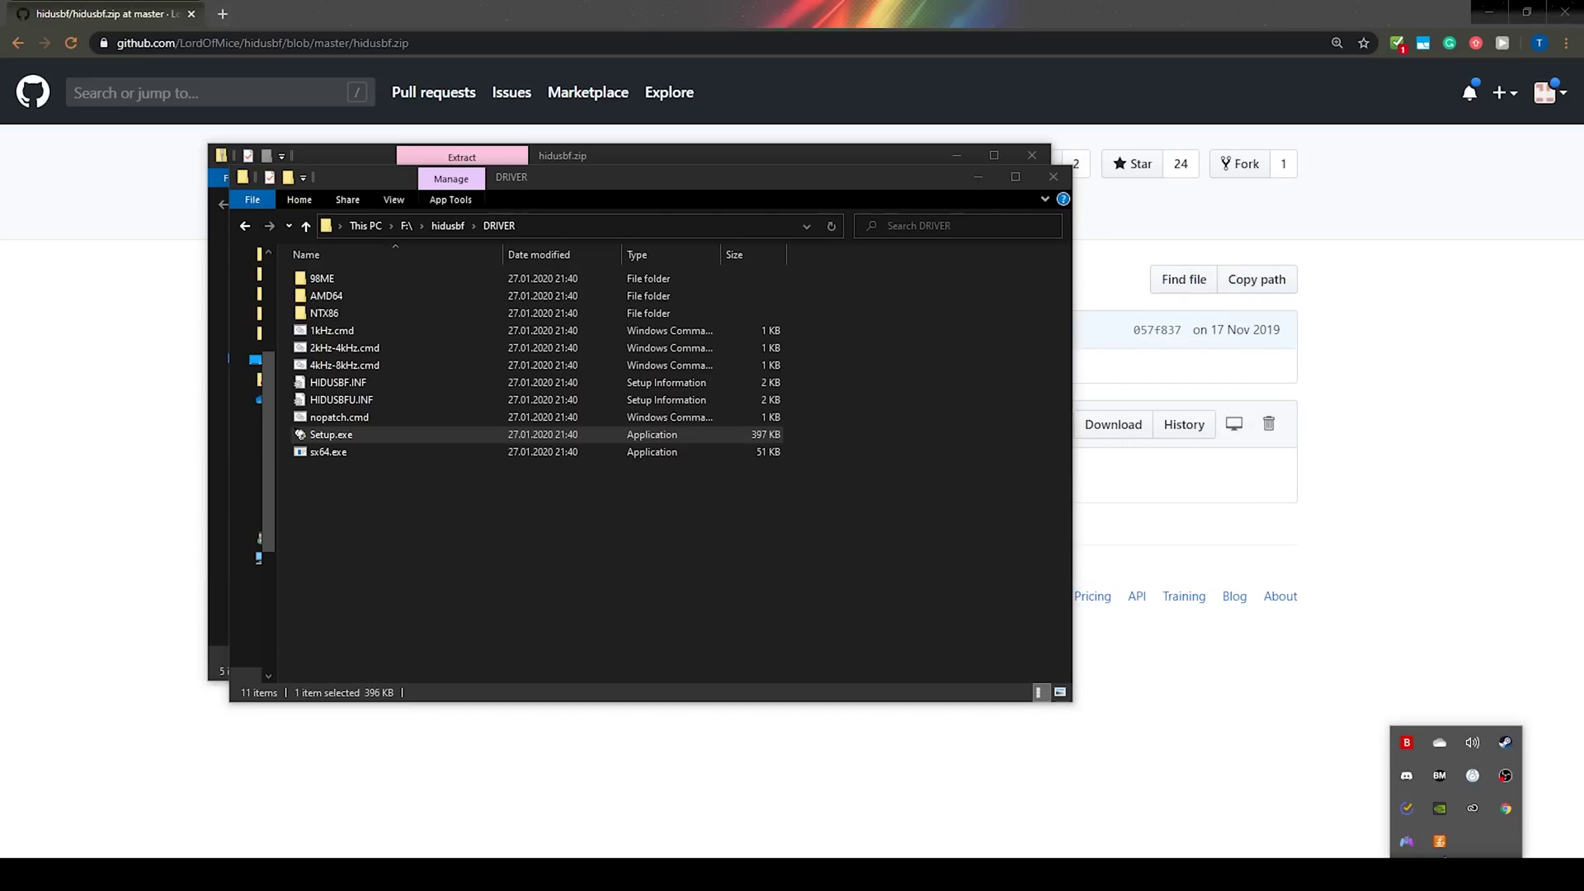
{"action": "right_click", "coordinate": [1407, 843]}
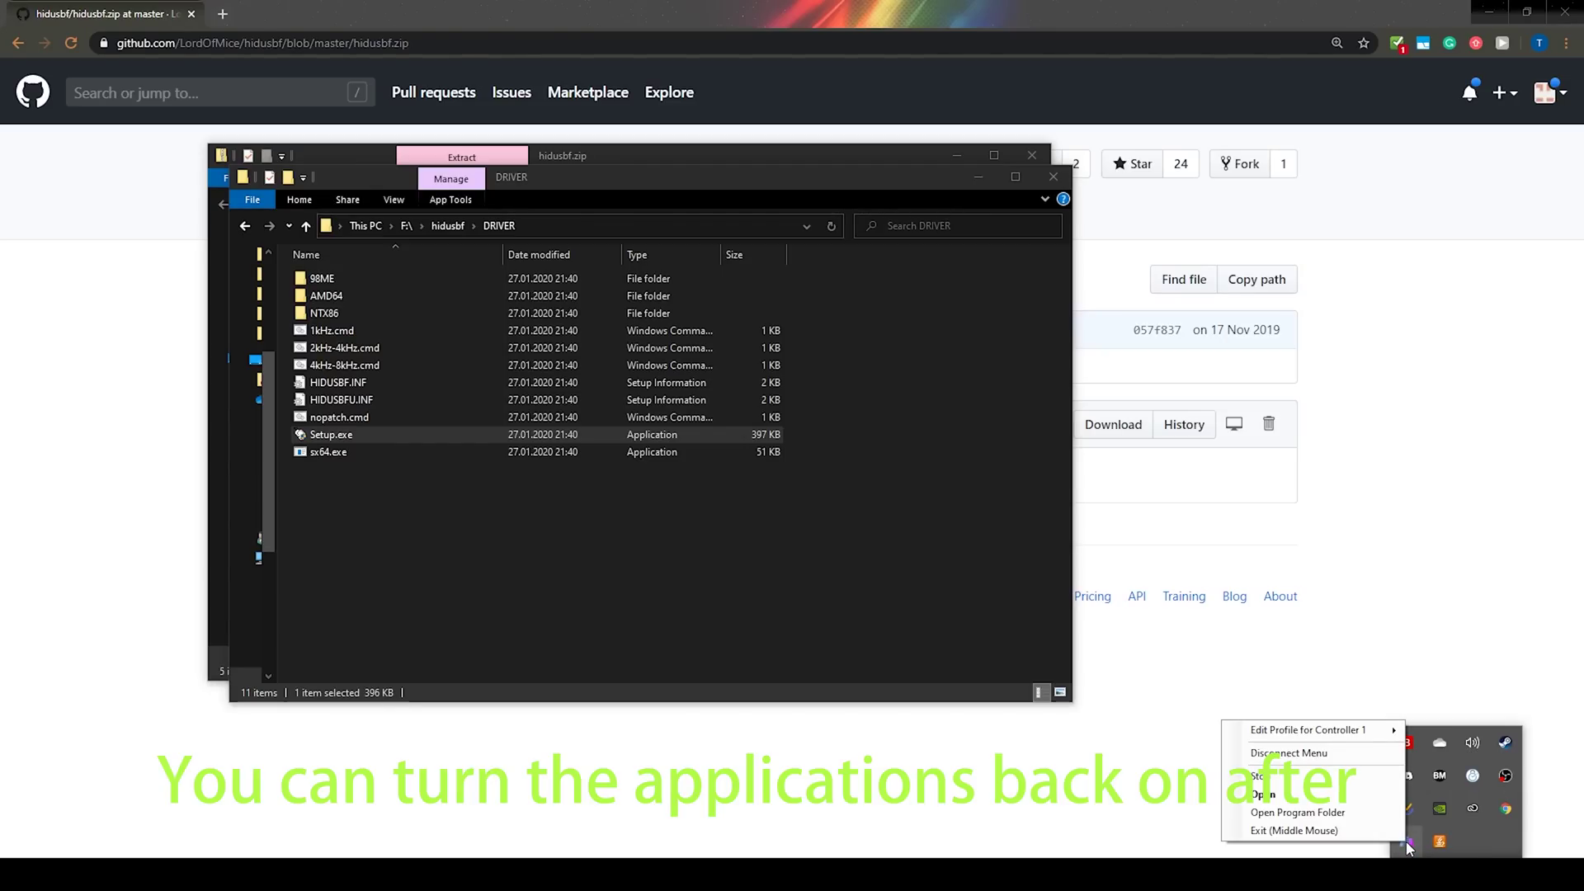
{"action": "left_click", "coordinate": [1305, 830]}
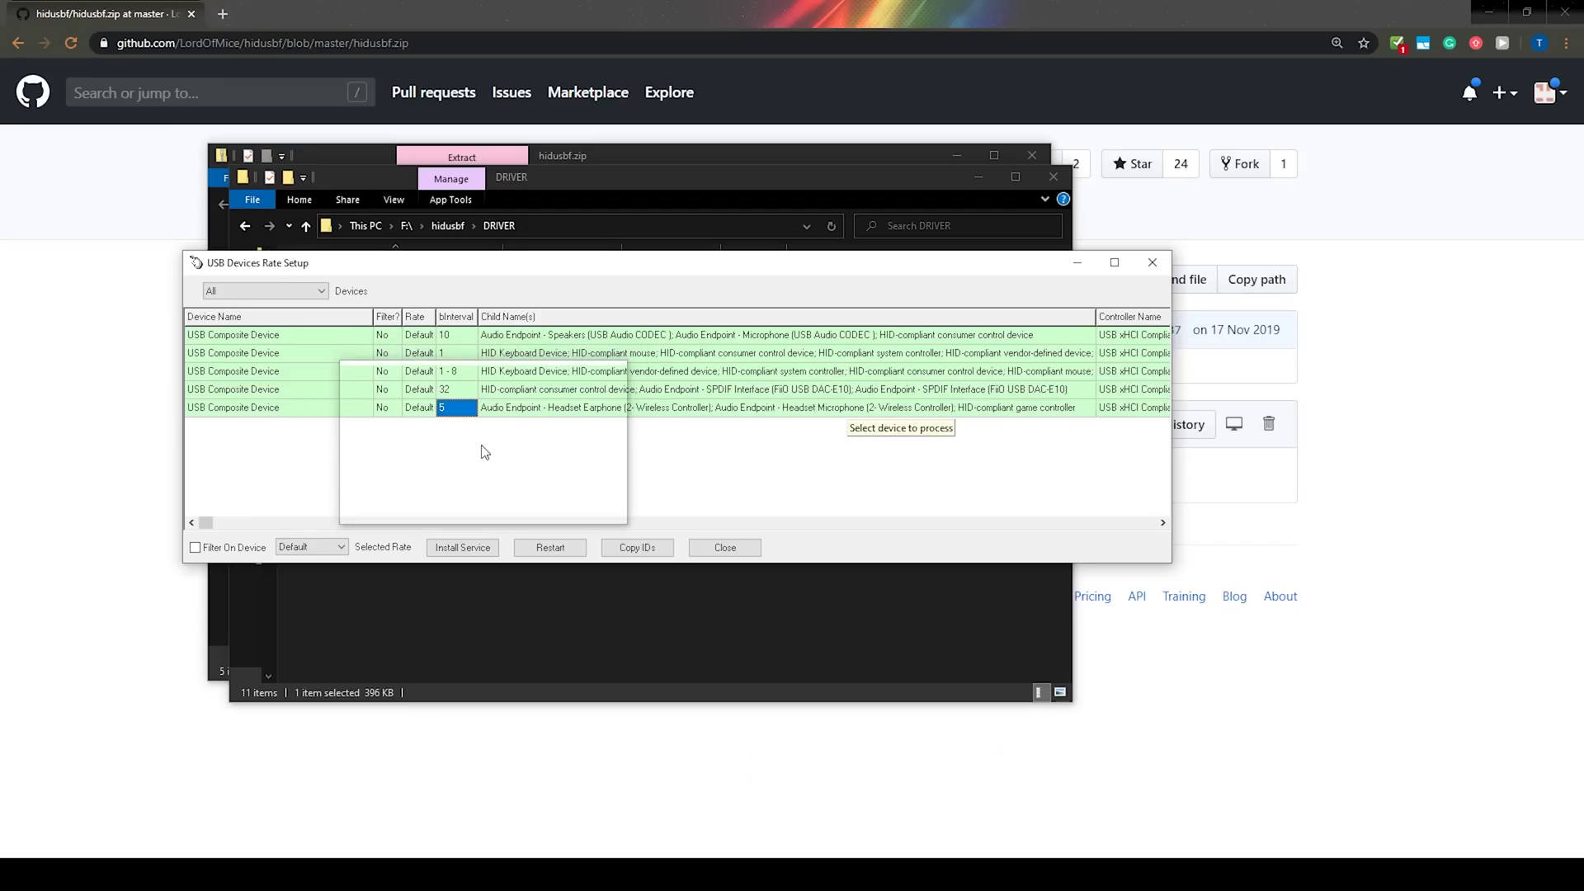
Install the filter service and set the wireless controller to 1000 so bInterval reads 1.
{"action": "left_click", "coordinate": [470, 545]}
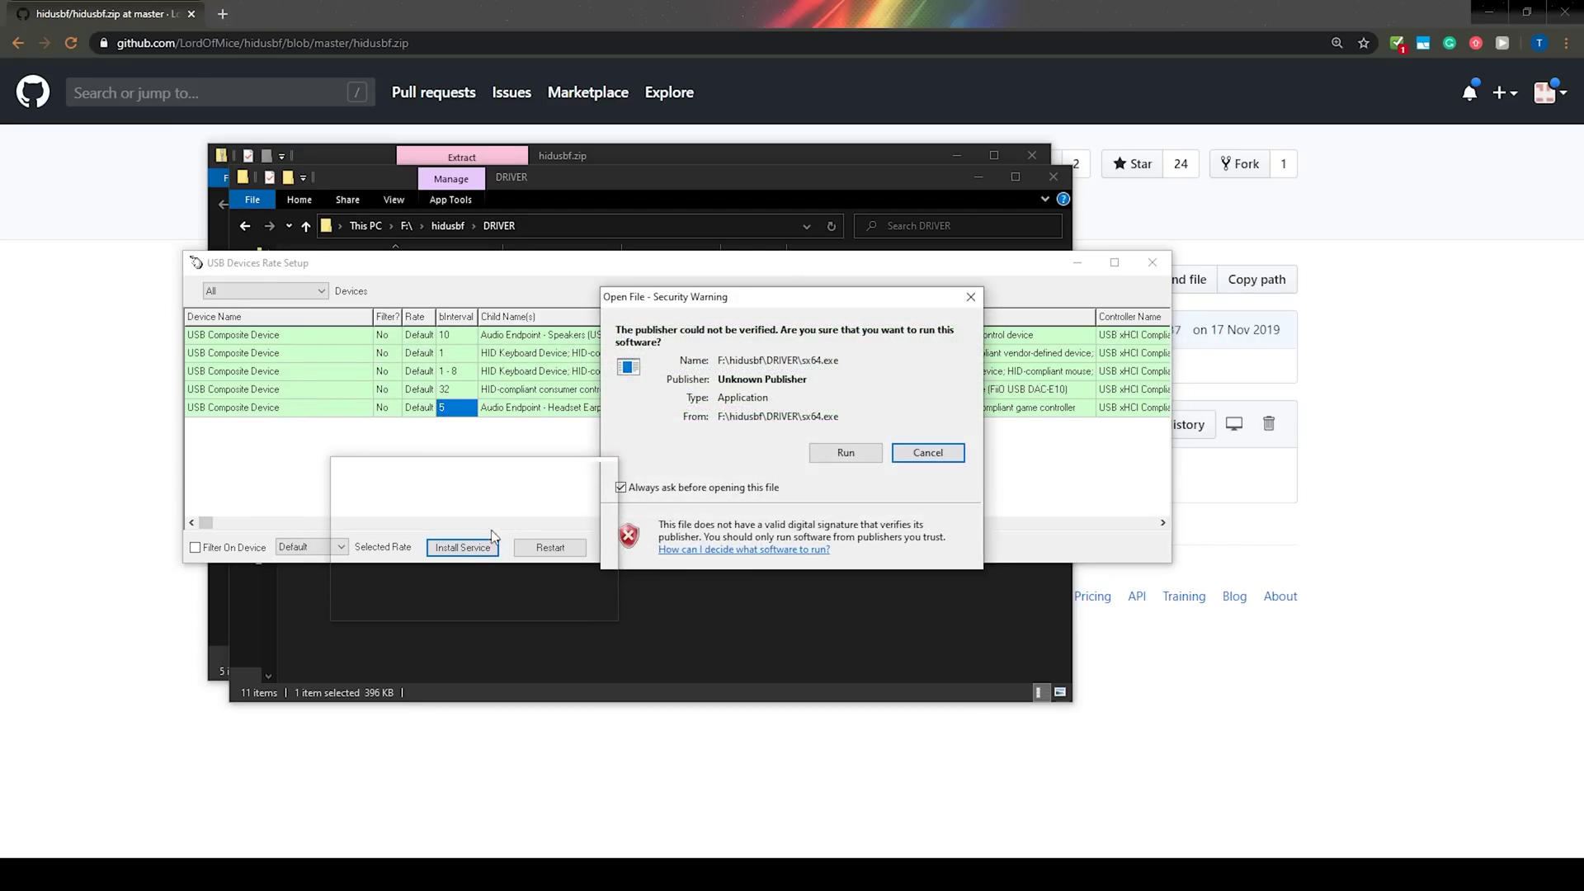
{"action": "left_click", "coordinate": [847, 455]}
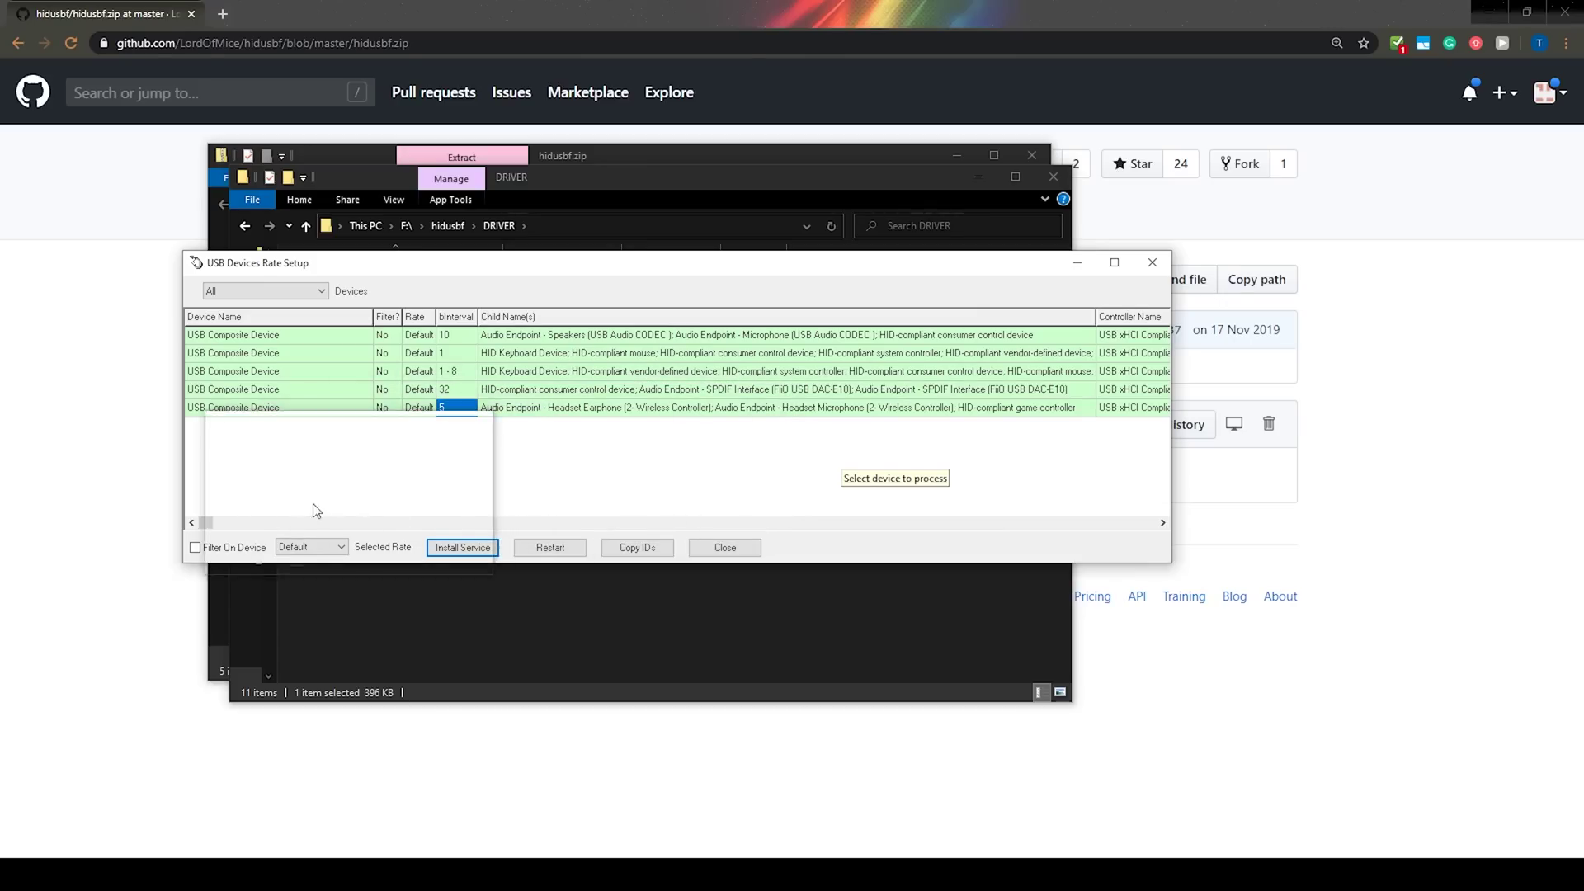
{"action": "left_click", "coordinate": [335, 548]}
{"action": "left_click", "coordinate": [306, 573]}
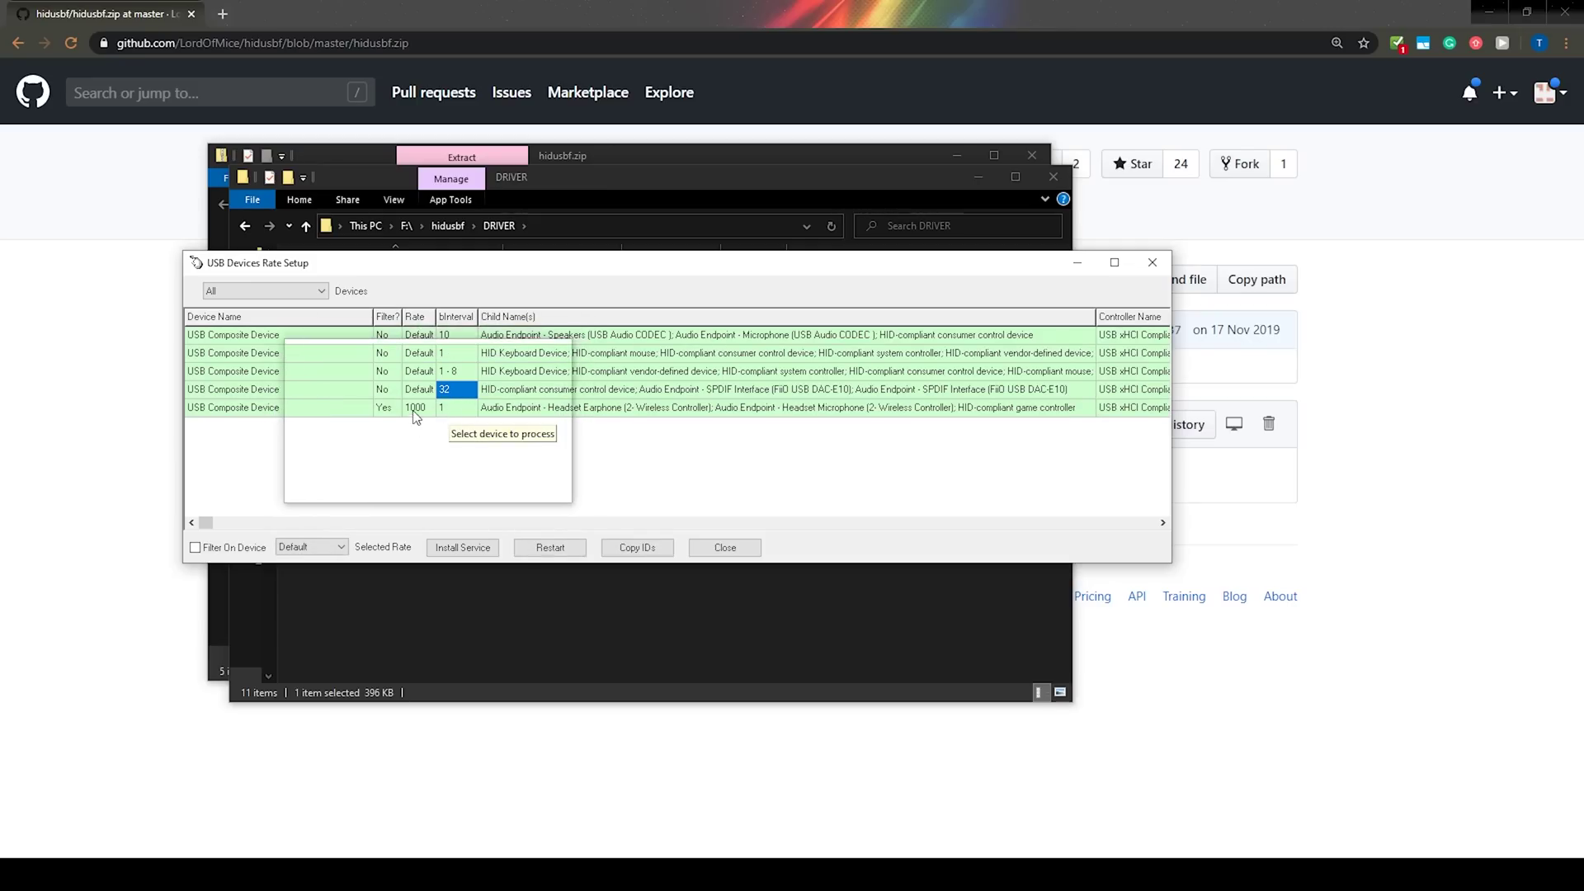
{"action": "left_click", "coordinate": [454, 409]}
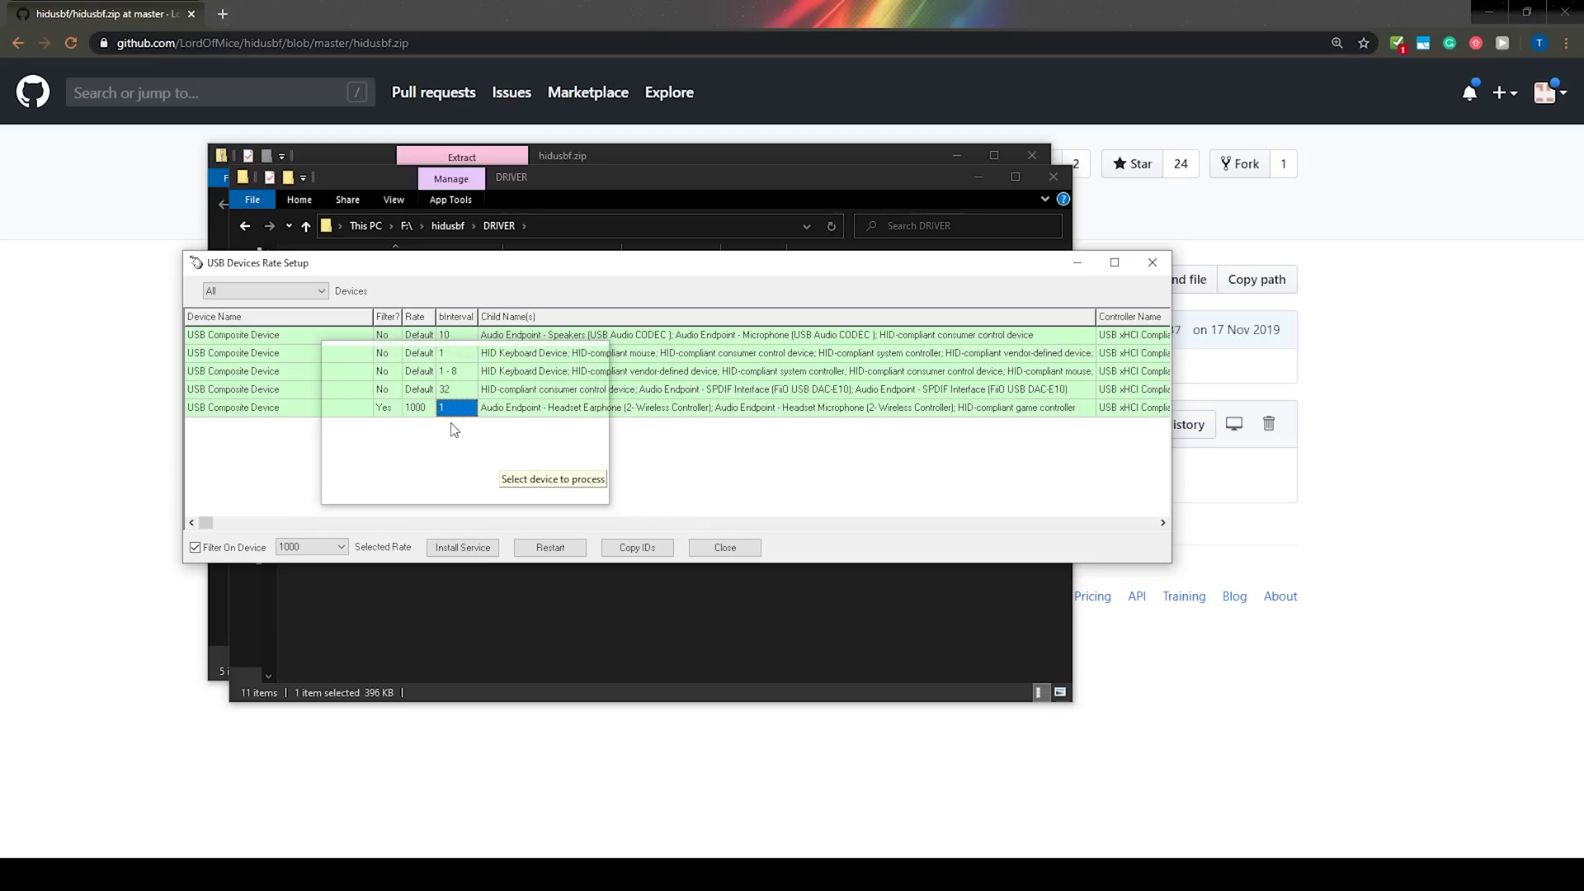
{"action": "left_click", "coordinate": [728, 552]}
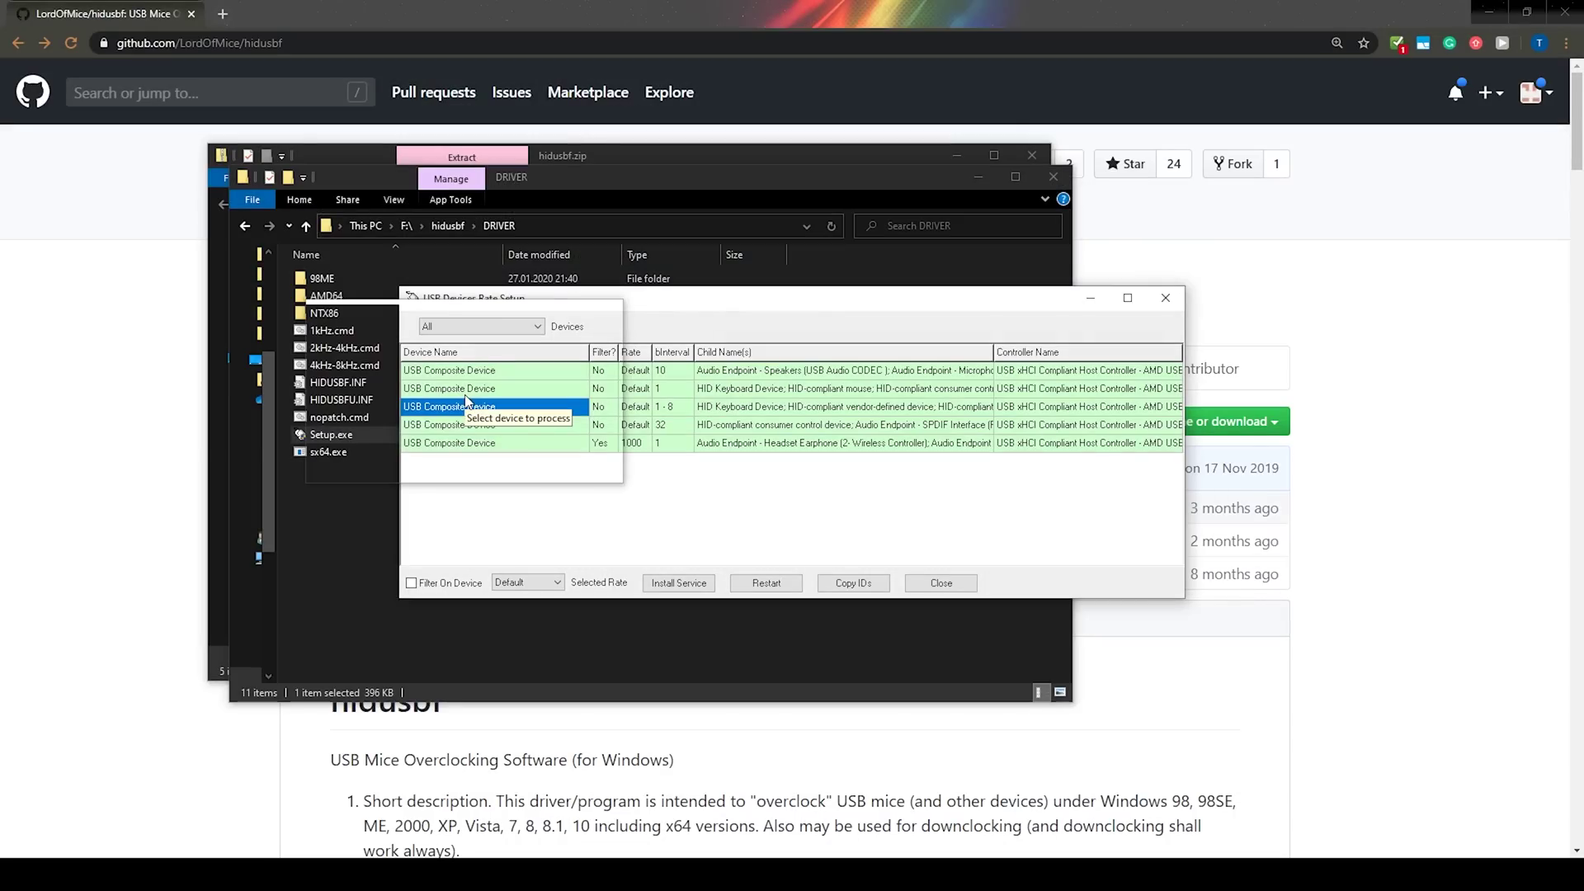
Untick Filter On Device for the wireless controller and set its rate back to Default.
{"action": "left_click", "coordinate": [670, 446]}
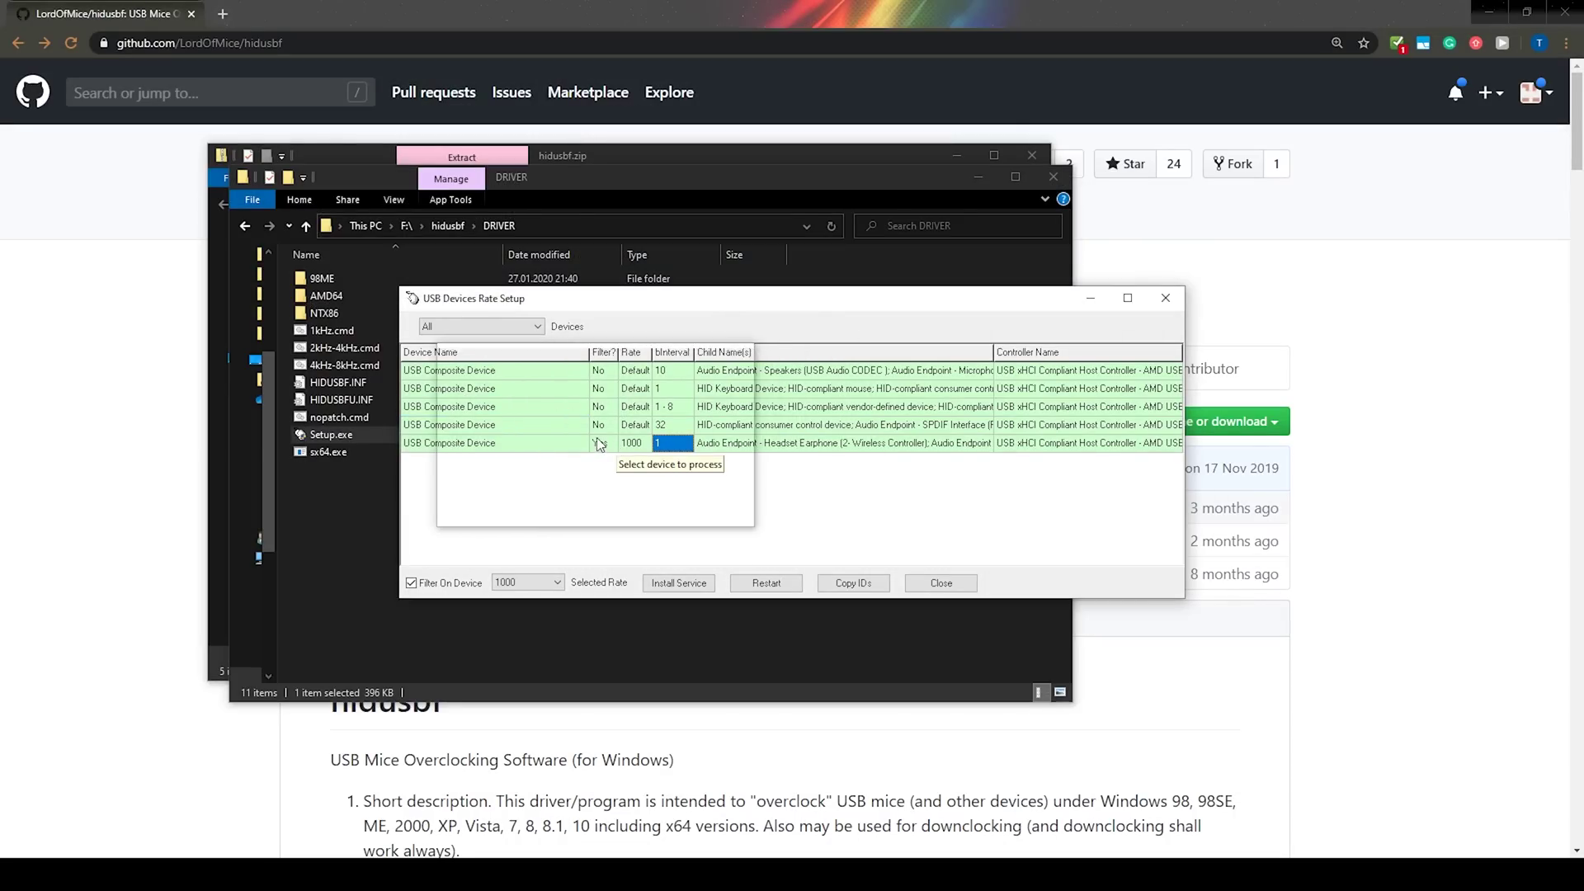
{"action": "left_click", "coordinate": [413, 584]}
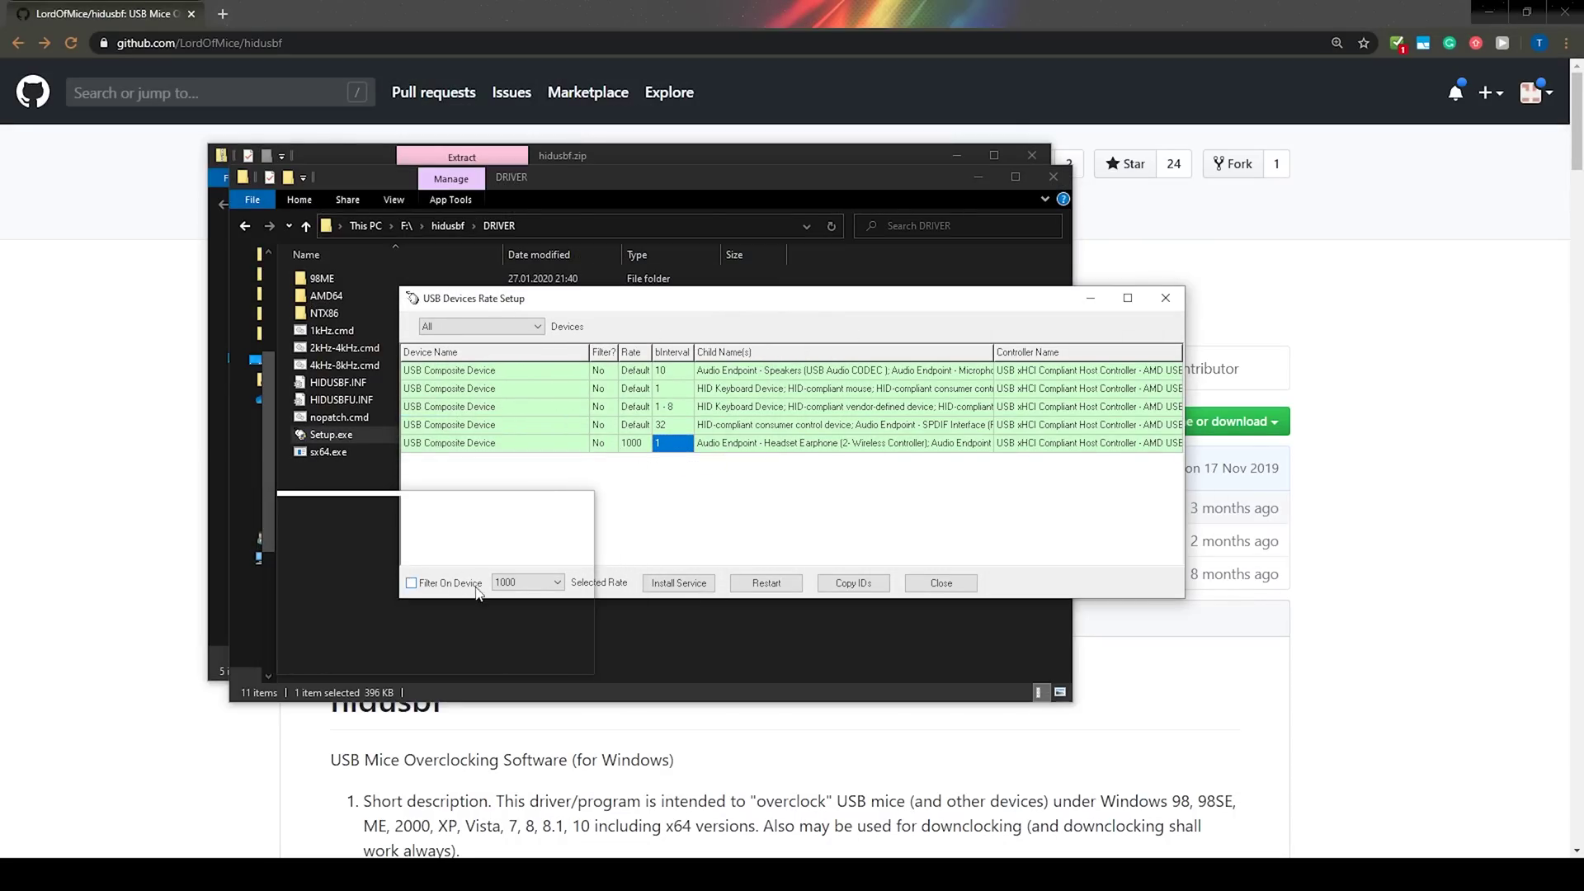
{"action": "left_click", "coordinate": [557, 583]}
{"action": "left_click", "coordinate": [508, 596]}
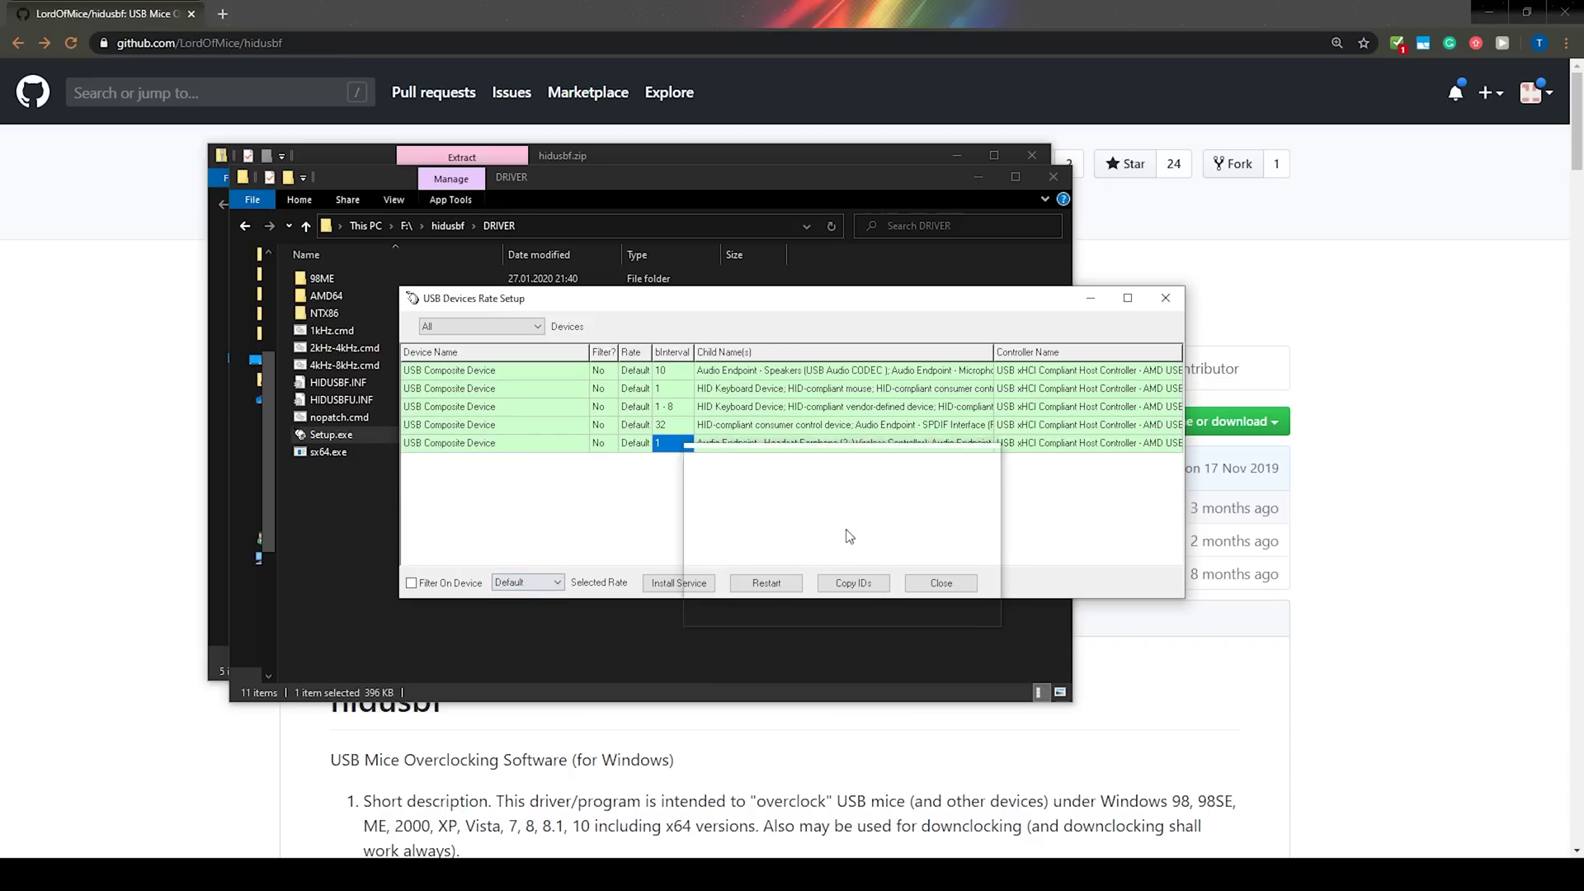